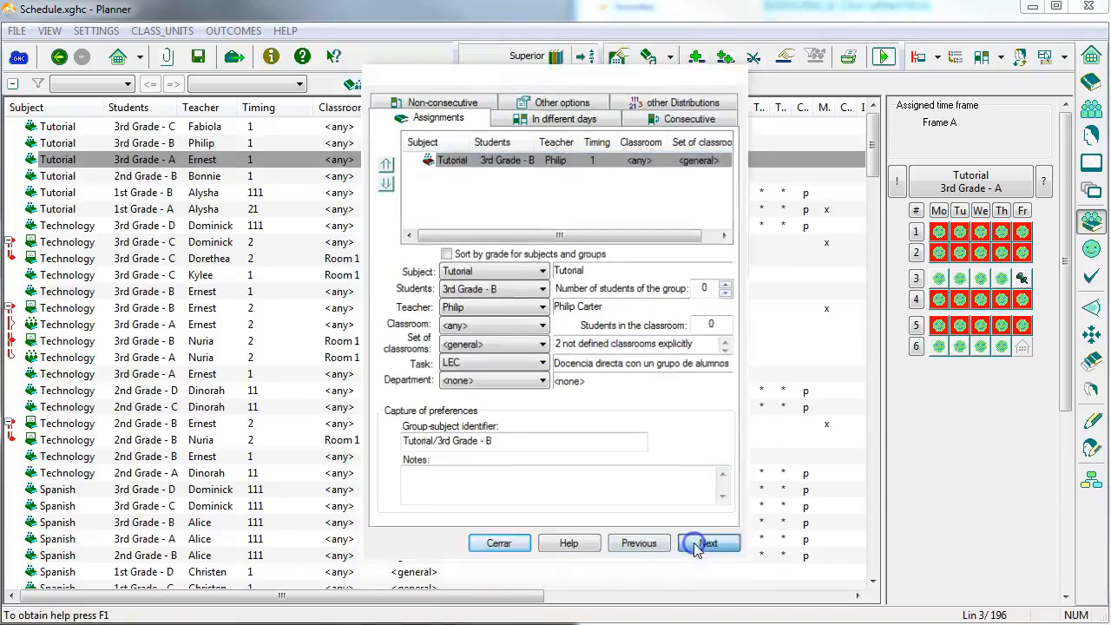
Advance through the class unit properties to the Tutorial block of 1st Grade - A and assign it a different teacher.
left_click(695, 548)
left_click(697, 548)
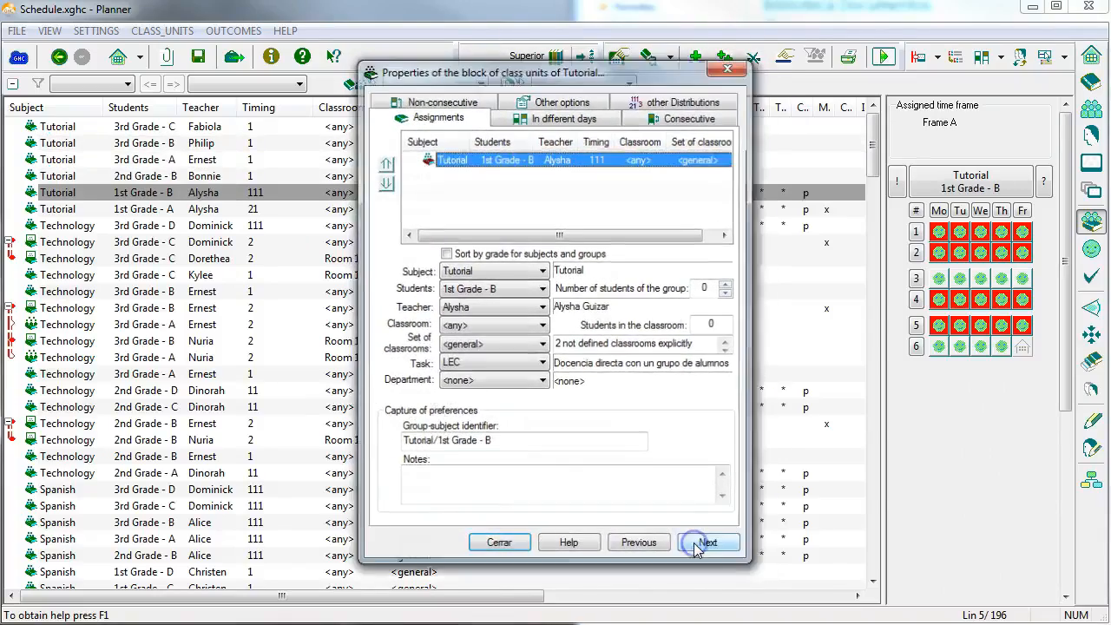
left_click(696, 548)
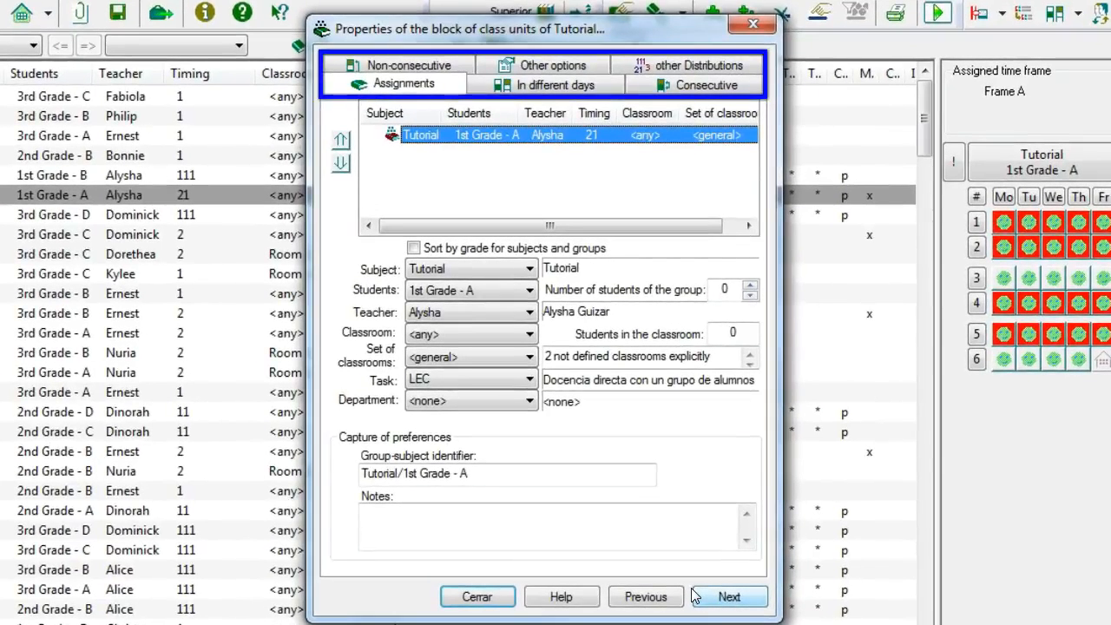
left_click(488, 313)
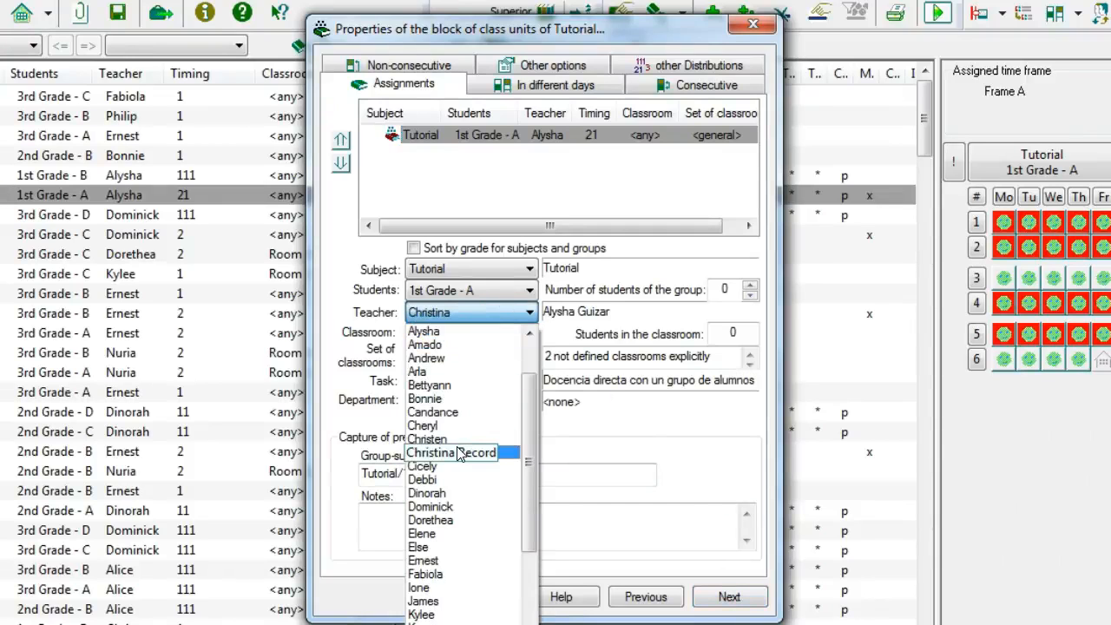
left_click(461, 453)
Set the Tutorial block's set of classrooms to Workshops and its classroom to Room 1, keeping the LEC task.
left_click(475, 359)
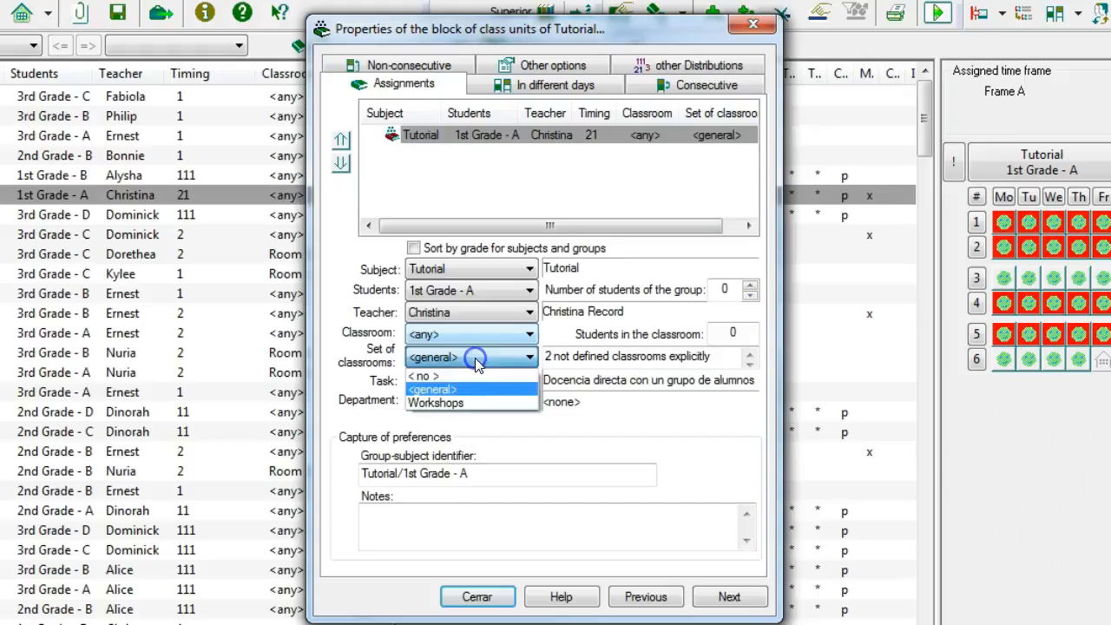
left_click(460, 403)
left_click(473, 380)
left_click(474, 382)
left_click(473, 334)
left_click(473, 405)
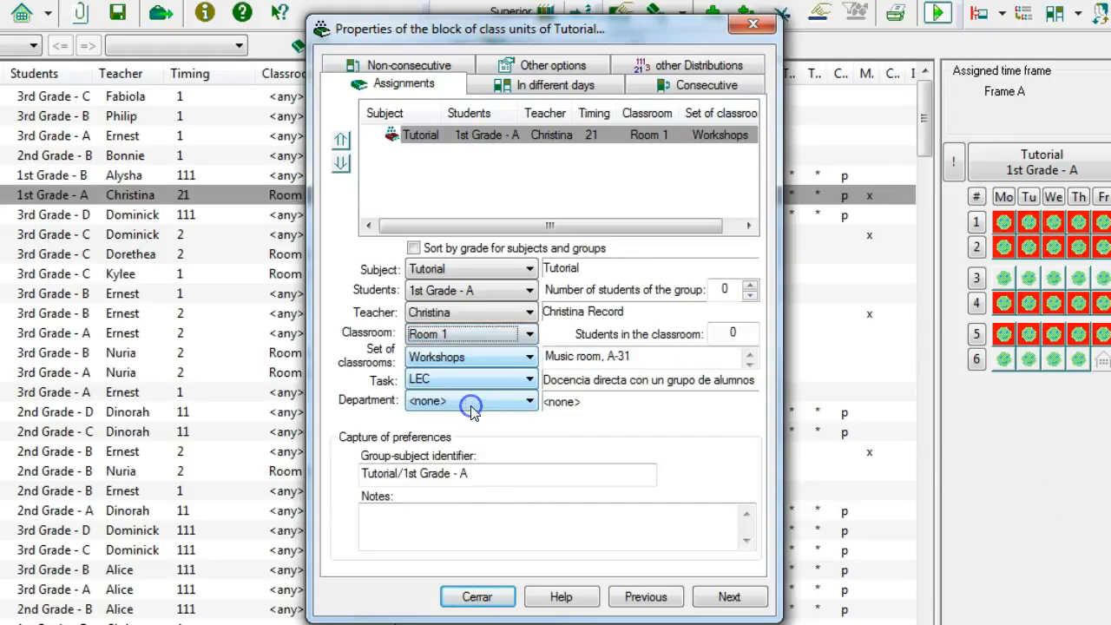
Review the Tutorial block's other options and the weighted criteria for the optimization.
left_click(545, 61)
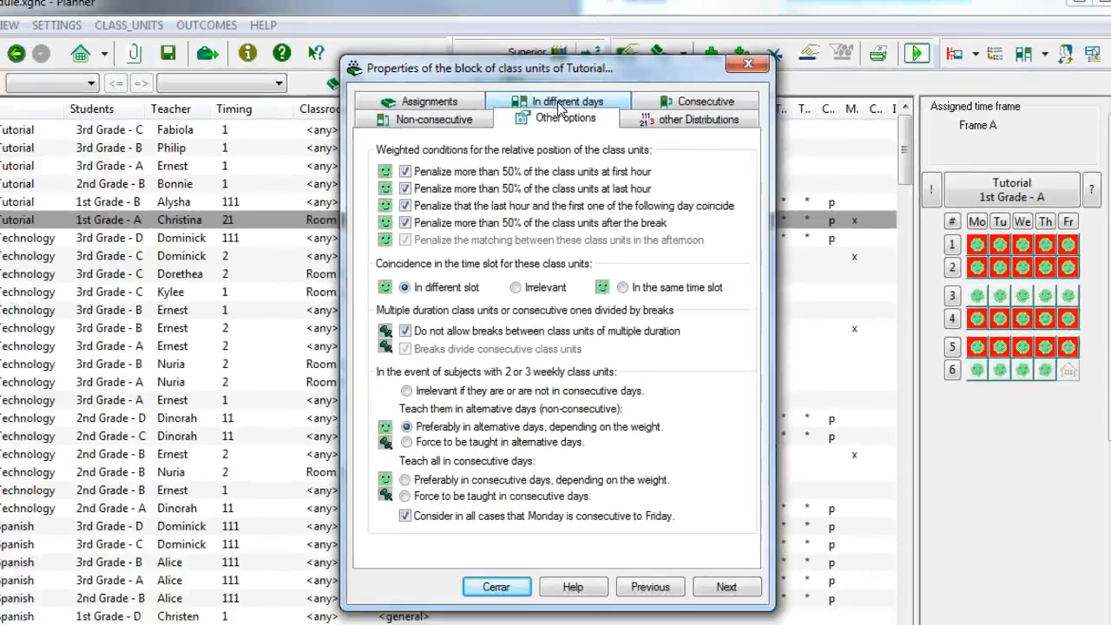
key("Escape")
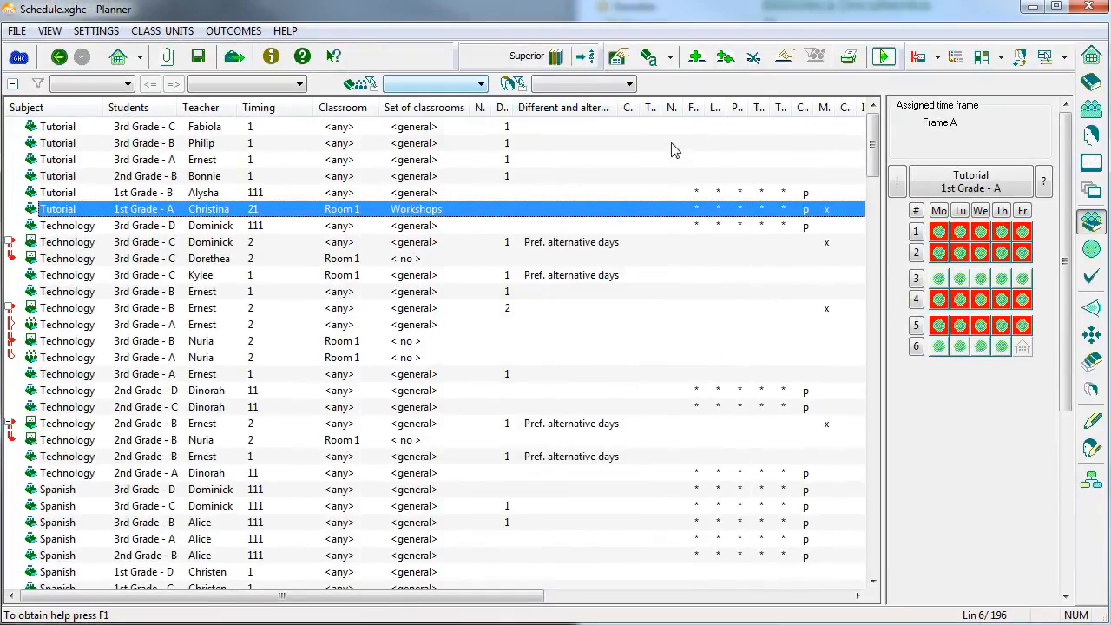
left_click(1091, 252)
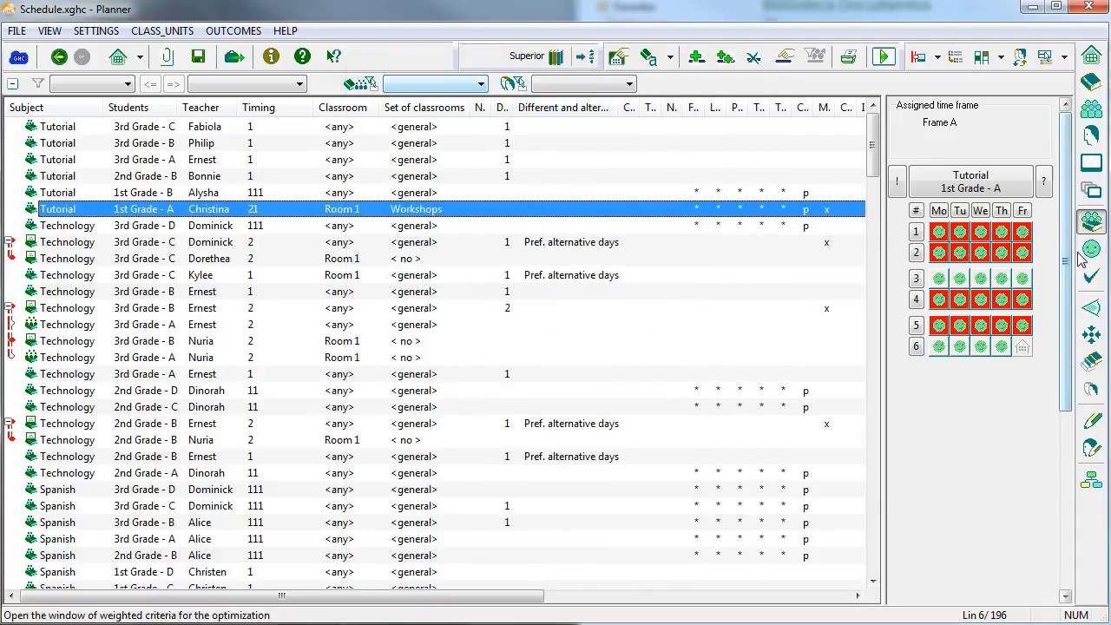
left_click(1091, 250)
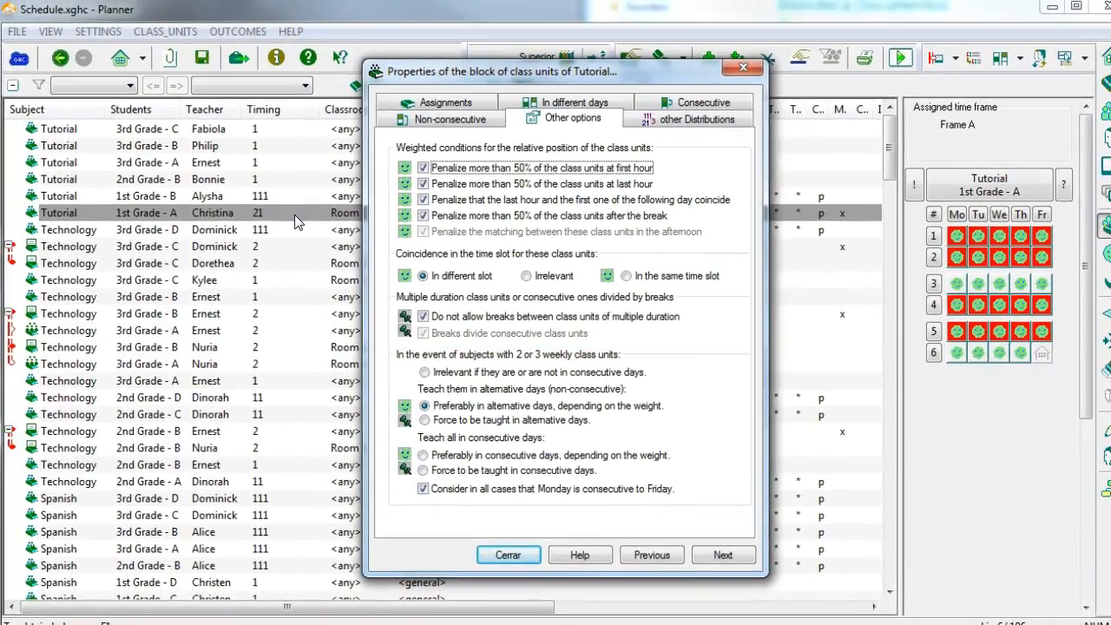
key("Escape")
Check the initial values for new class units in the general options.
left_click(98, 31)
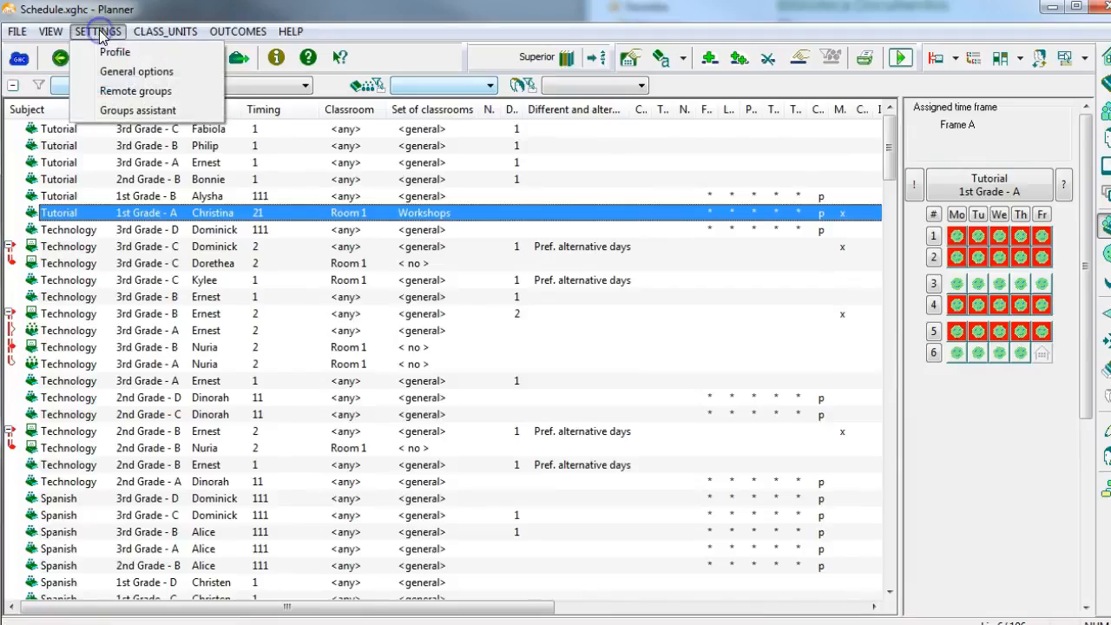
left_click(137, 71)
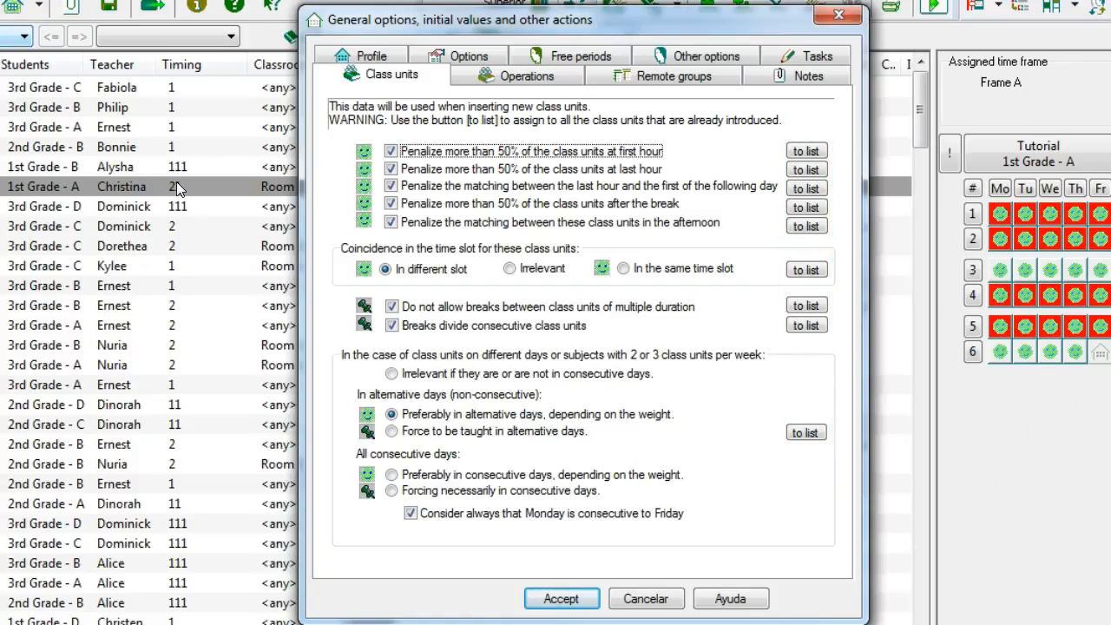
key("Return")
Add the Technology 3rd Grade - D class units as ones taught on different days from Tutorial 1st Grade - A.
left_click(988, 146)
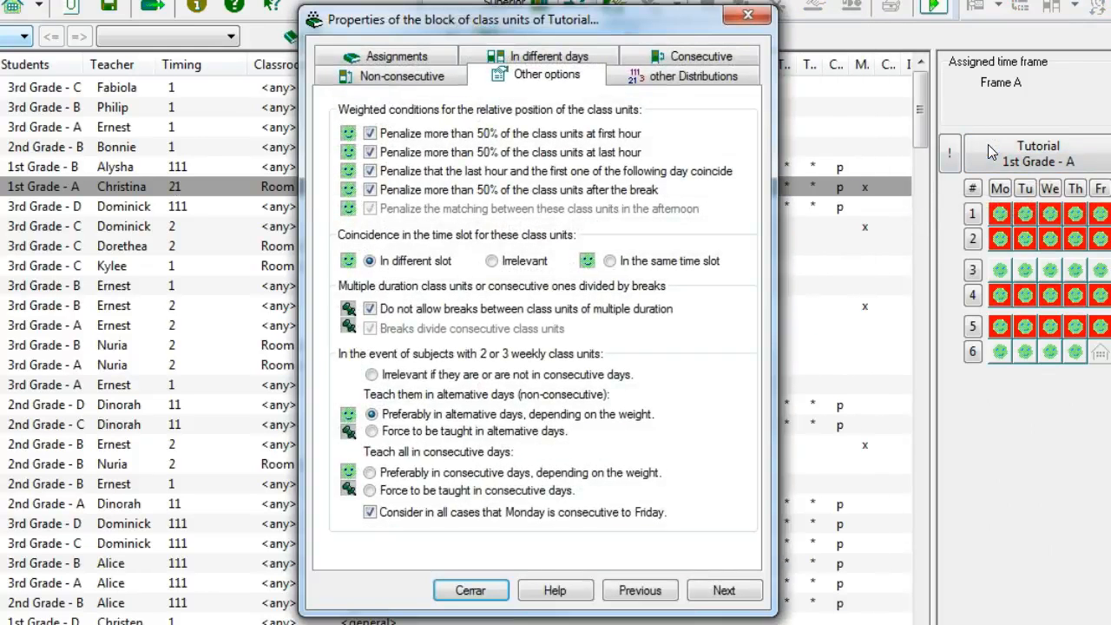
left_click(545, 55)
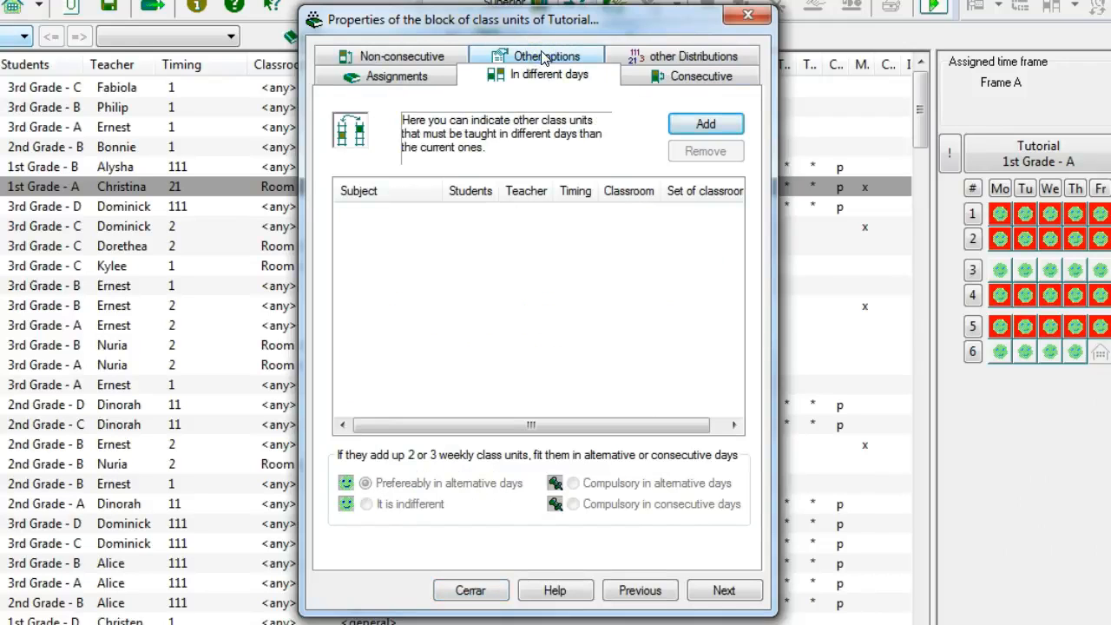
left_click(706, 124)
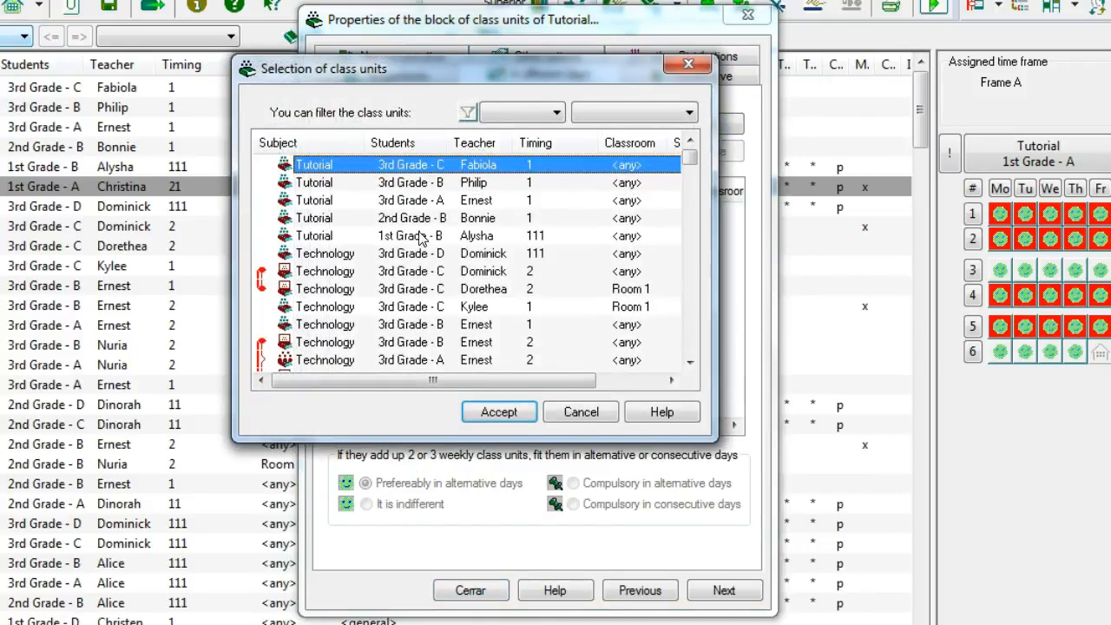
left_click(356, 253)
left_click(508, 412)
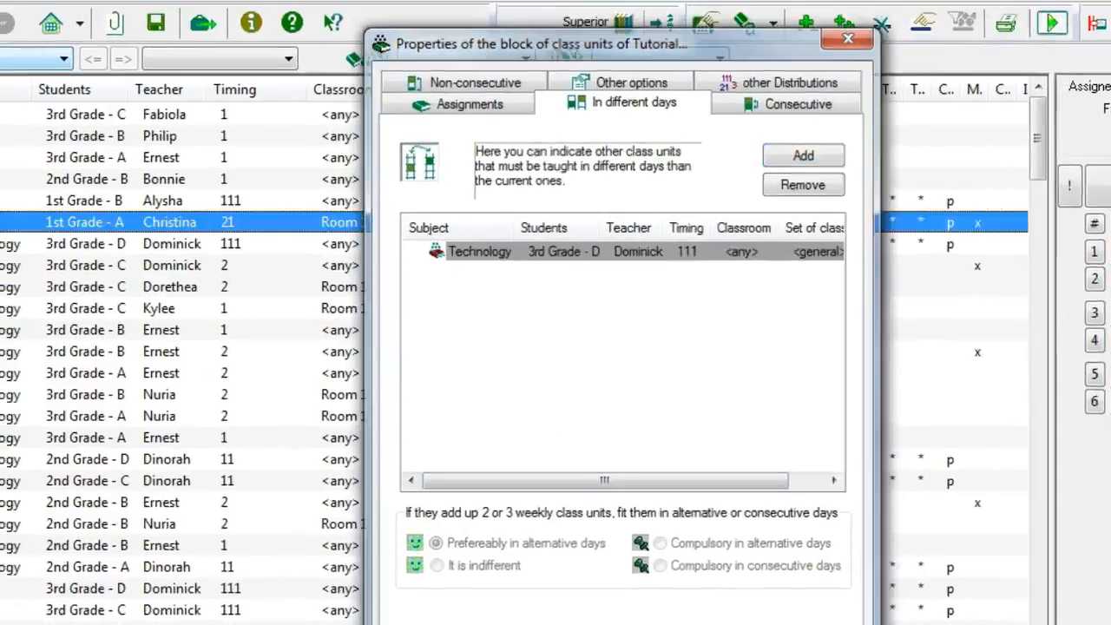
left_click(470, 590)
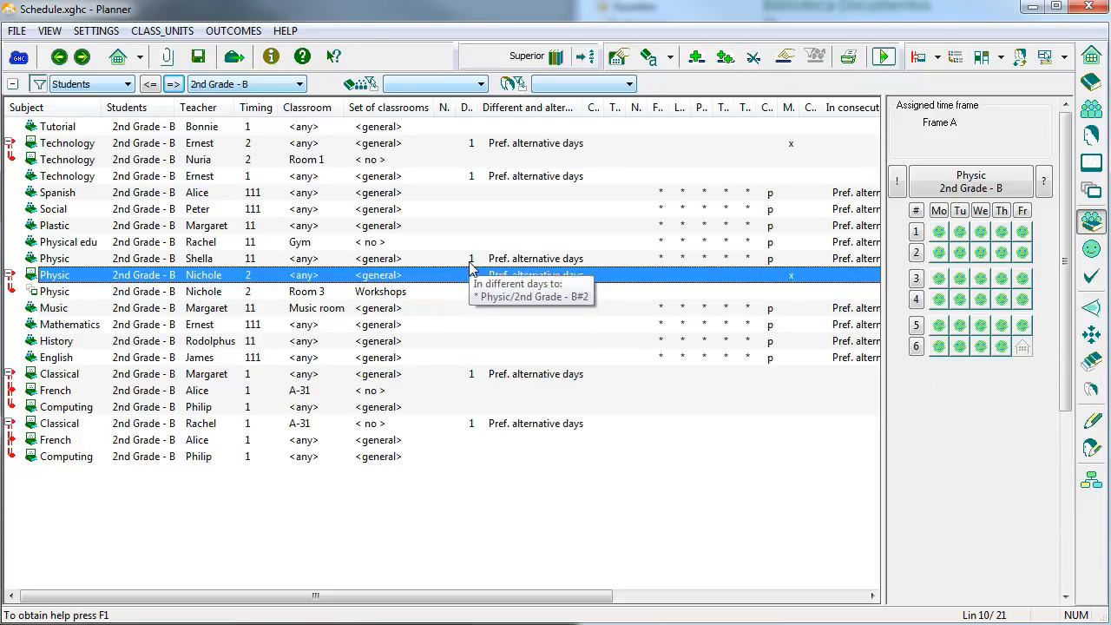
Examine the different-days condition of the Physic 2nd Grade - B class units with timing 11.
left_click(471, 258)
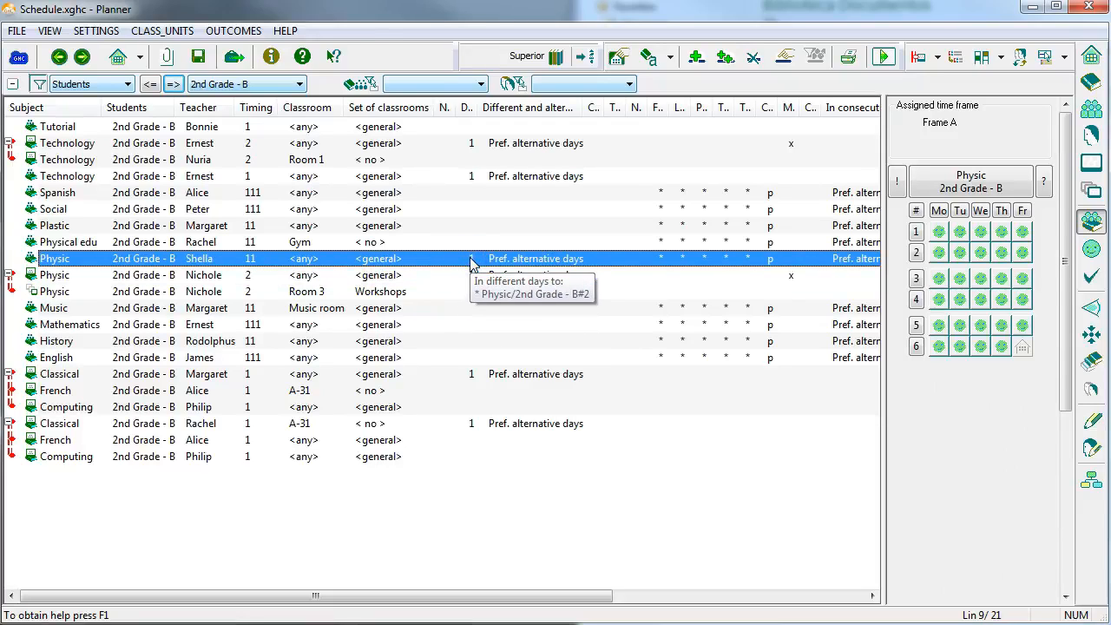
double_click(470, 259)
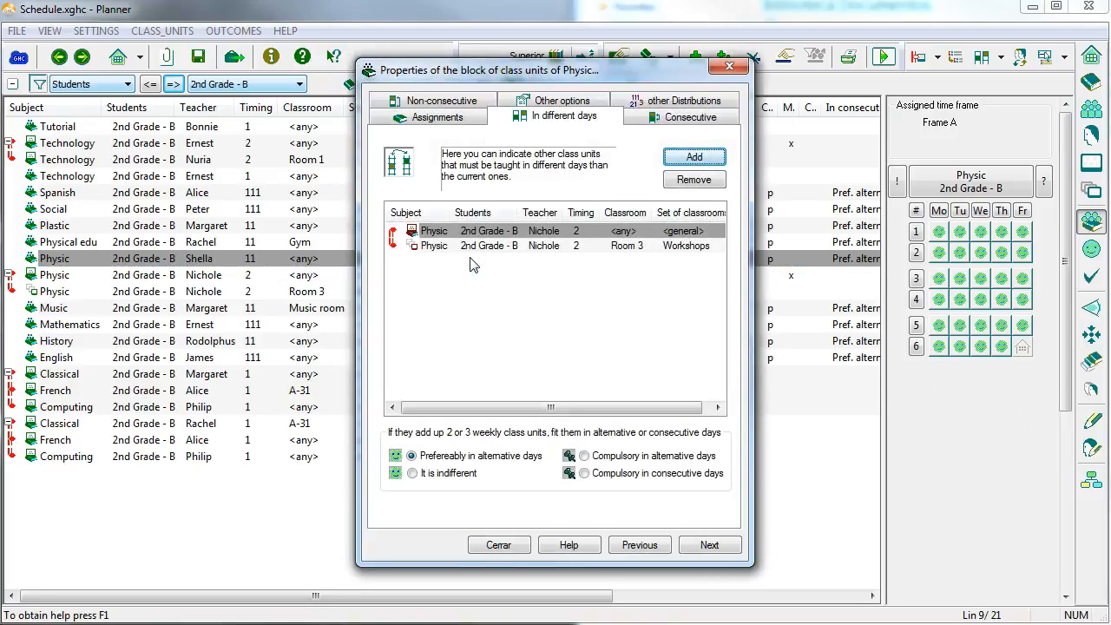
left_click(470, 261)
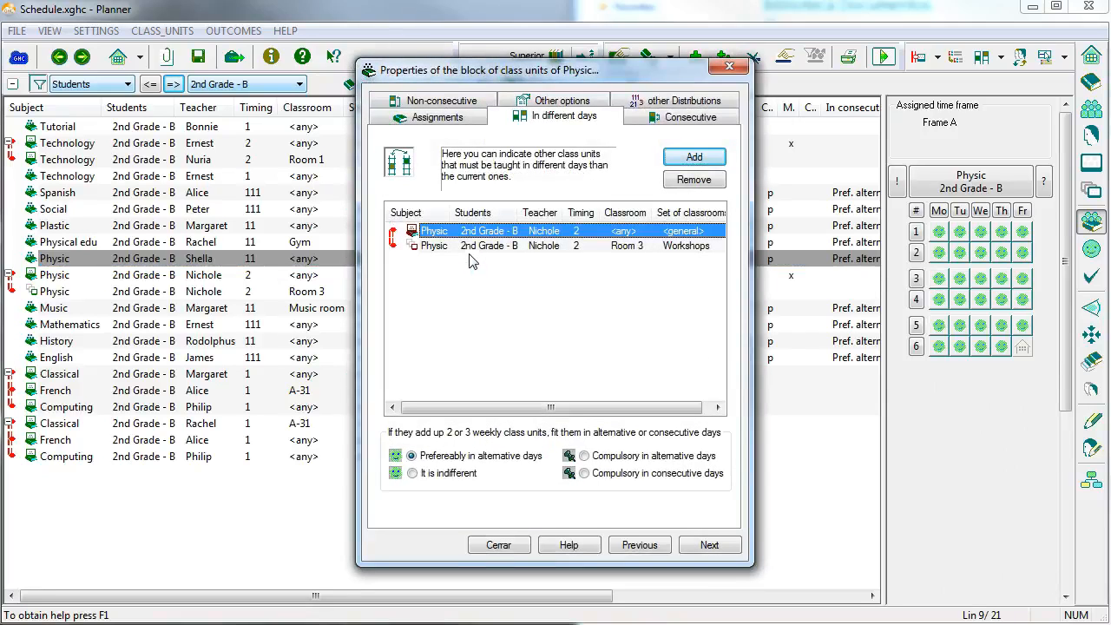
left_click(506, 547)
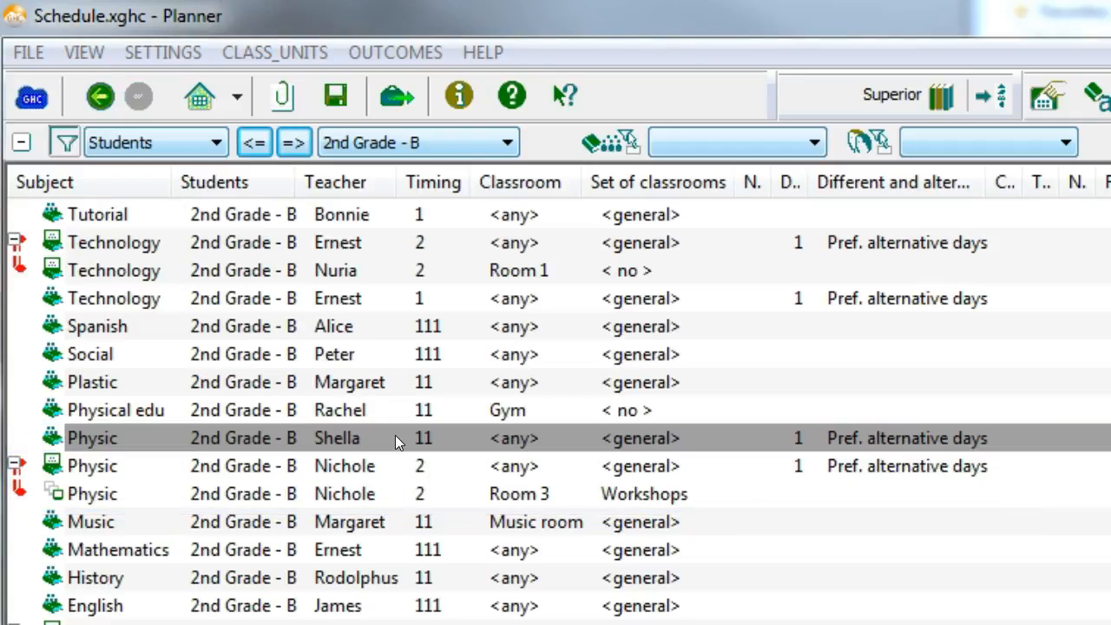
Filter the list to 2nd Grade - D and inspect the different-days conditions of its Tutorial and Technology class units.
left_click(293, 143)
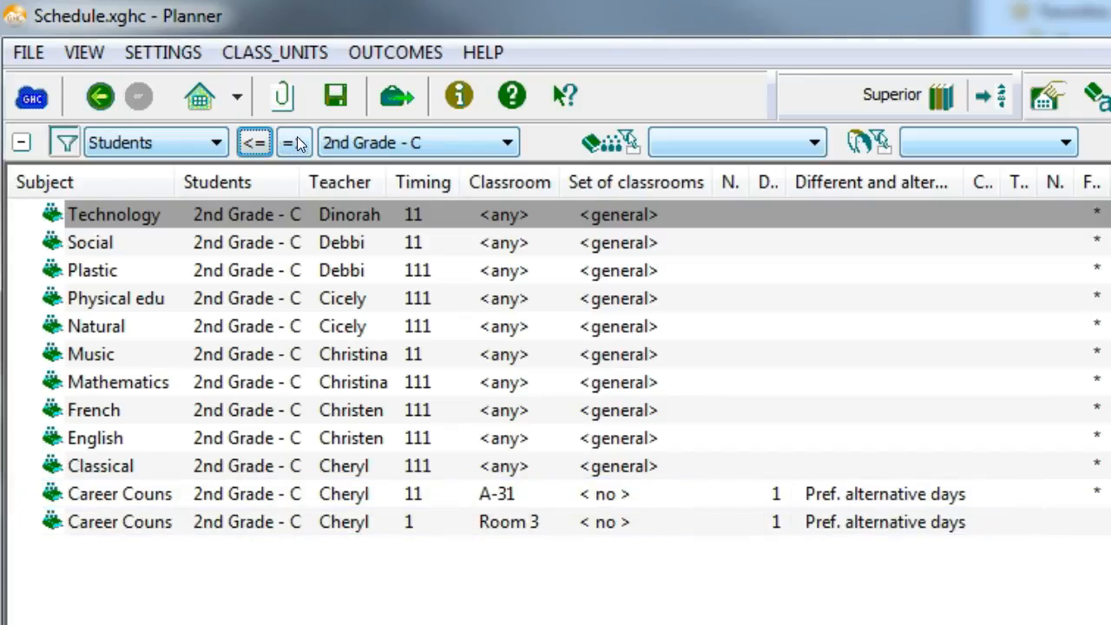
left_click(295, 144)
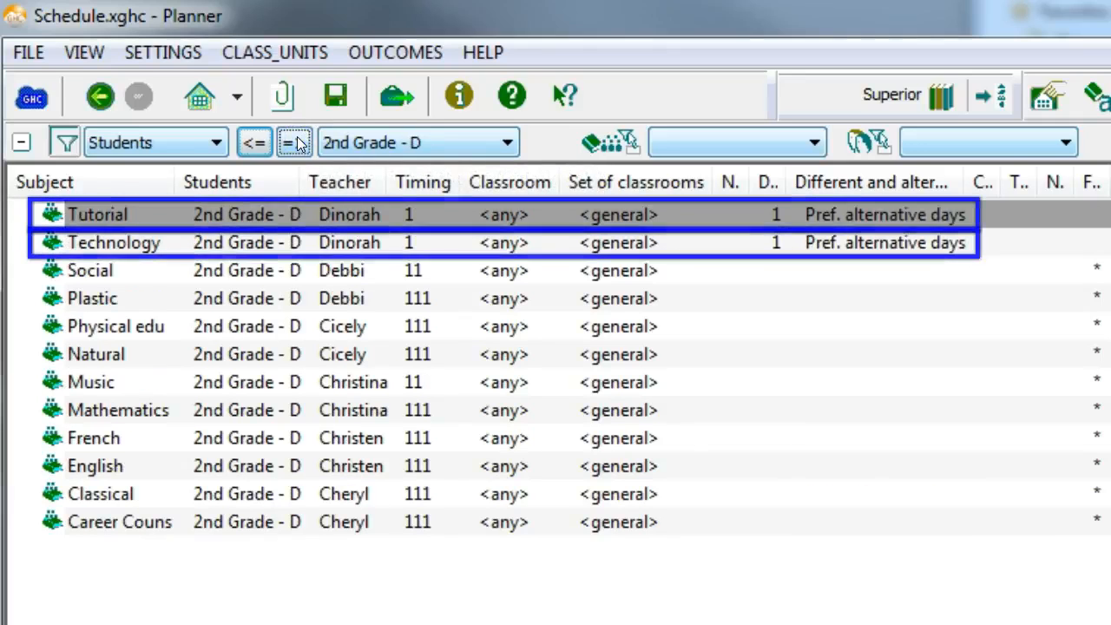
mouse_move(777, 228)
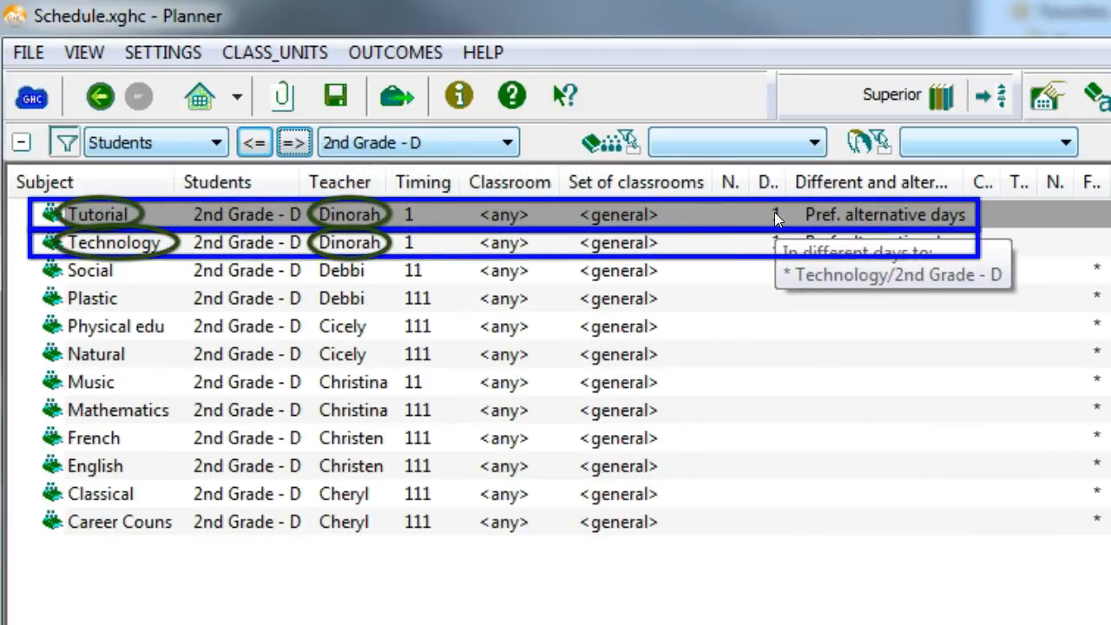
mouse_move(778, 251)
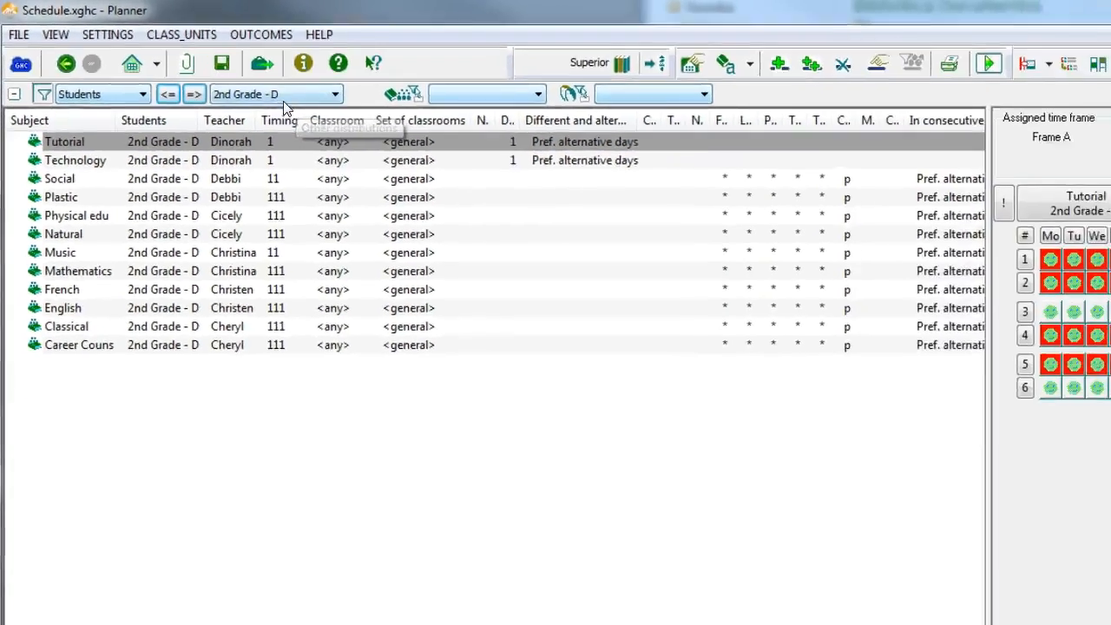
Filter the list to 1st Grade - A and duplicate its Career Couns class units, excluding them from the same day as the originals.
left_click(336, 94)
left_click(291, 114)
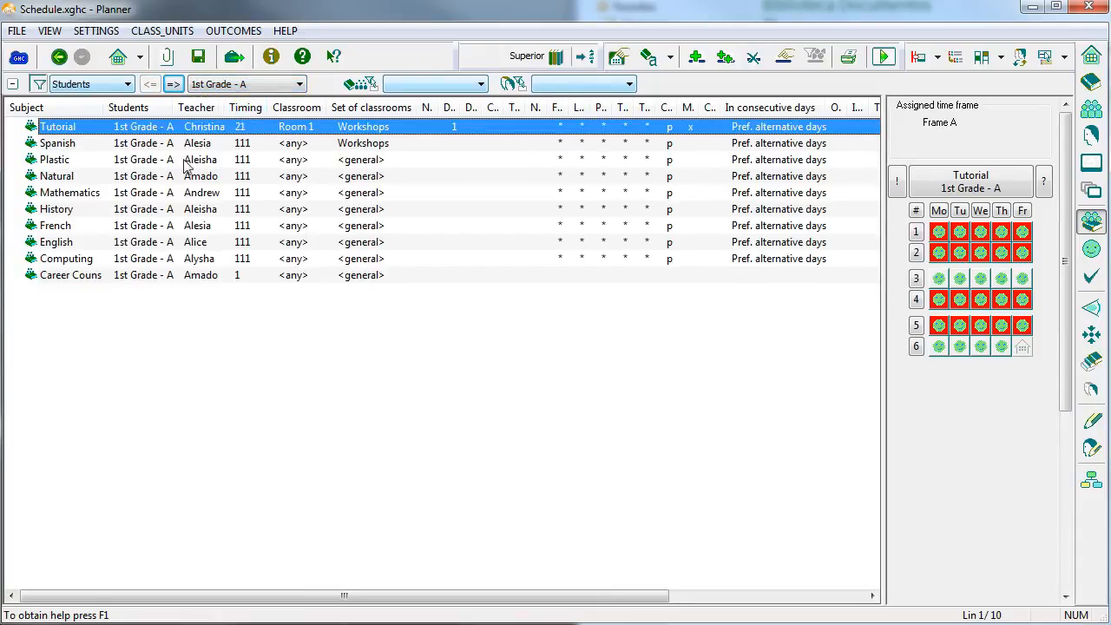
left_click(52, 276)
right_click(52, 276)
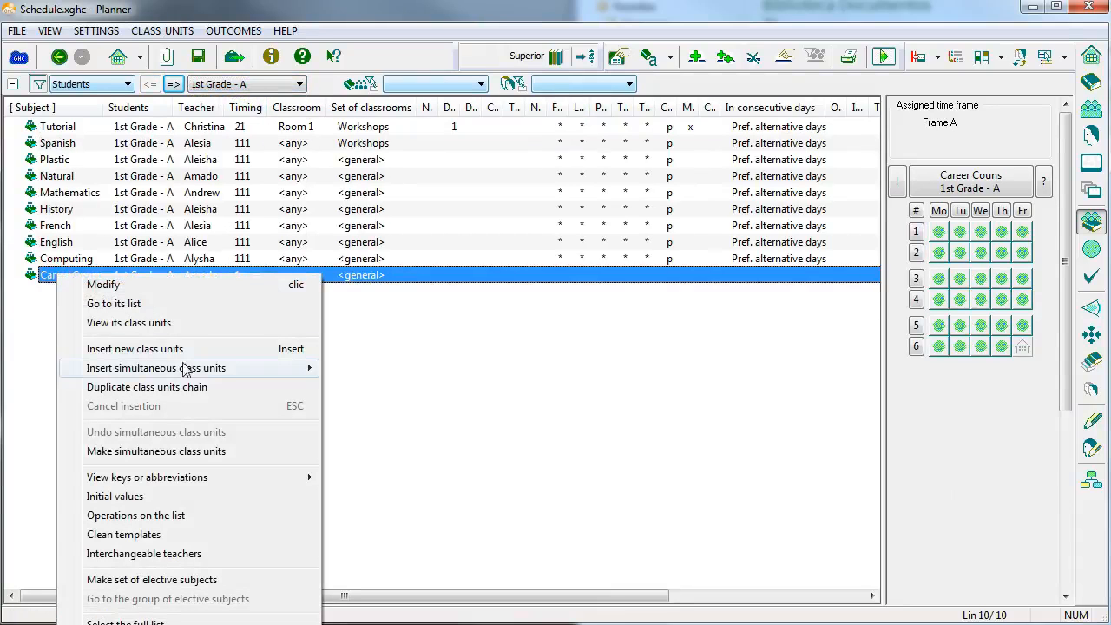
left_click(215, 388)
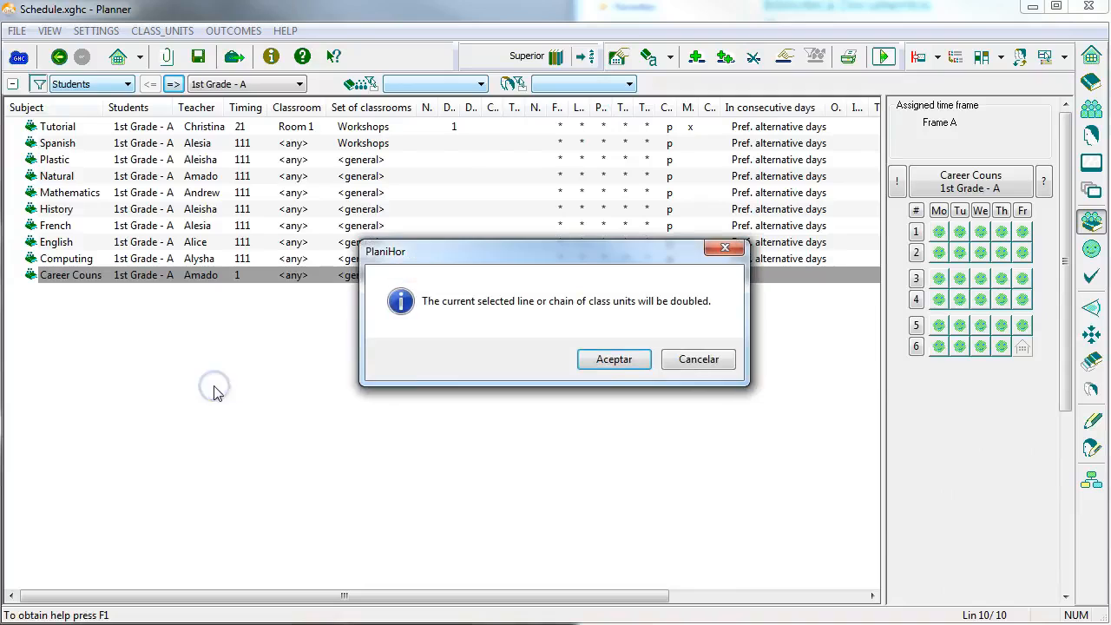
left_click(612, 360)
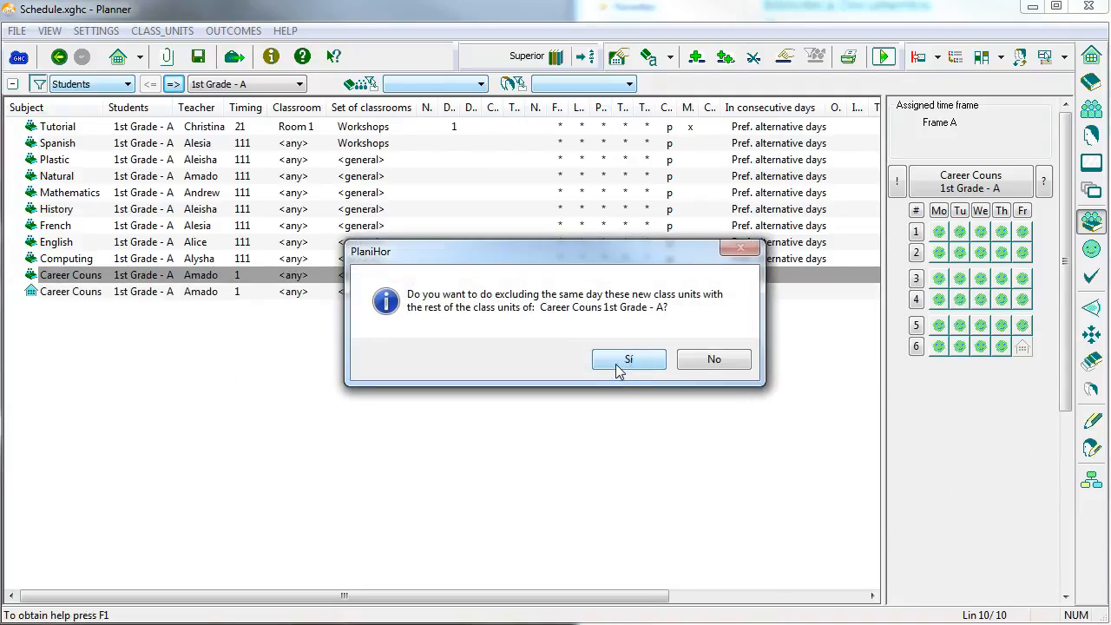
left_click(619, 363)
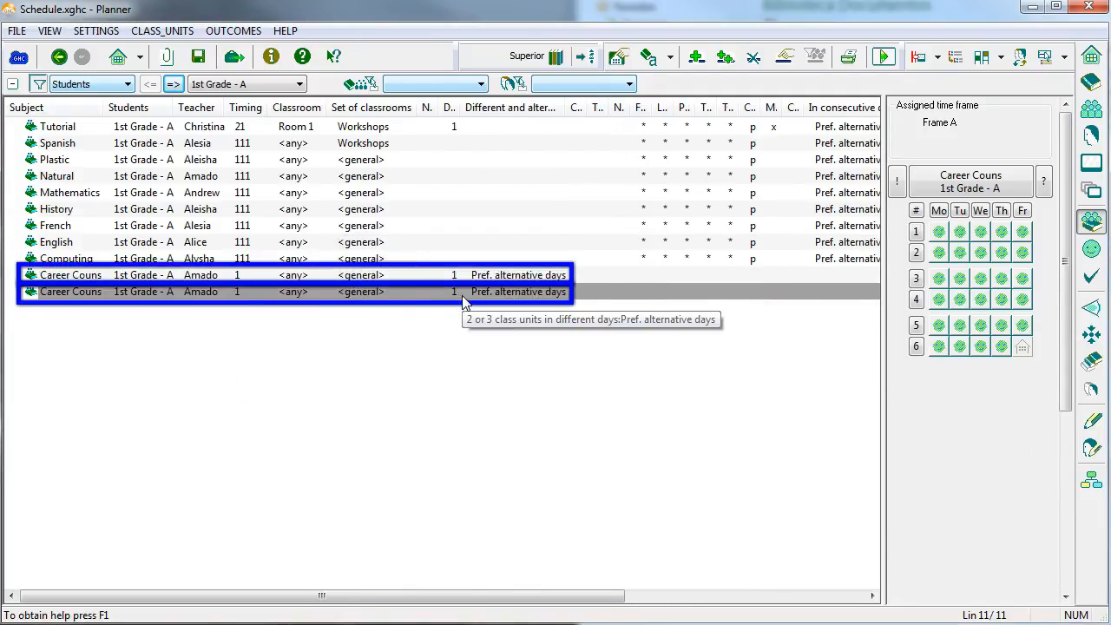
Inspect the Info 34 validation messages and open the different-days condition maintenance for the Spanish 3rd Grade - B entry.
left_click(1091, 276)
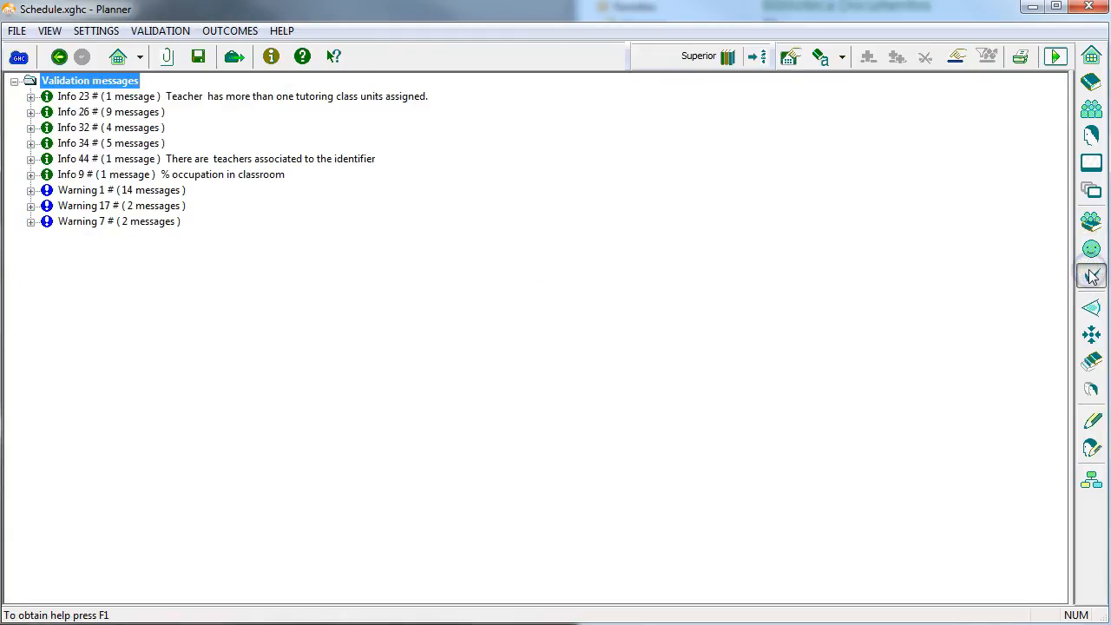
left_click(30, 144)
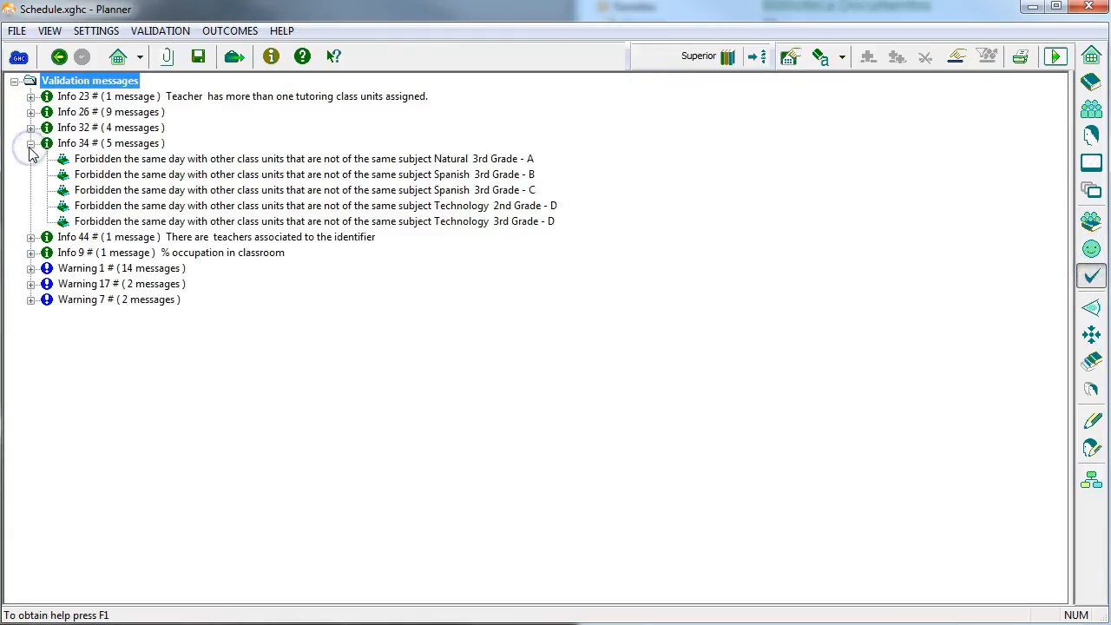
right_click(125, 174)
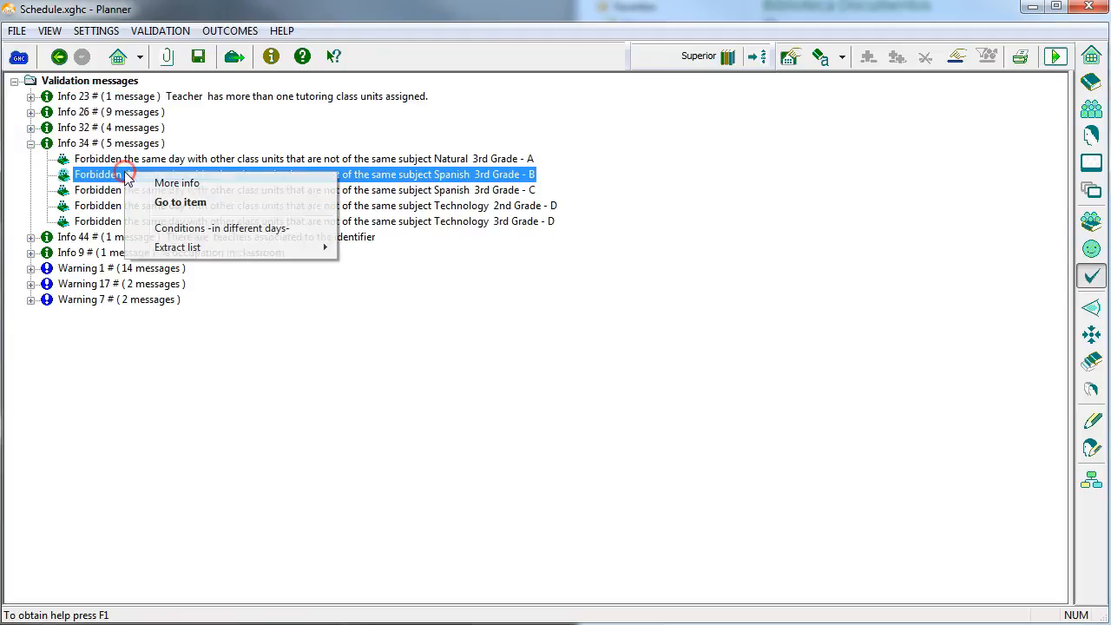
left_click(250, 228)
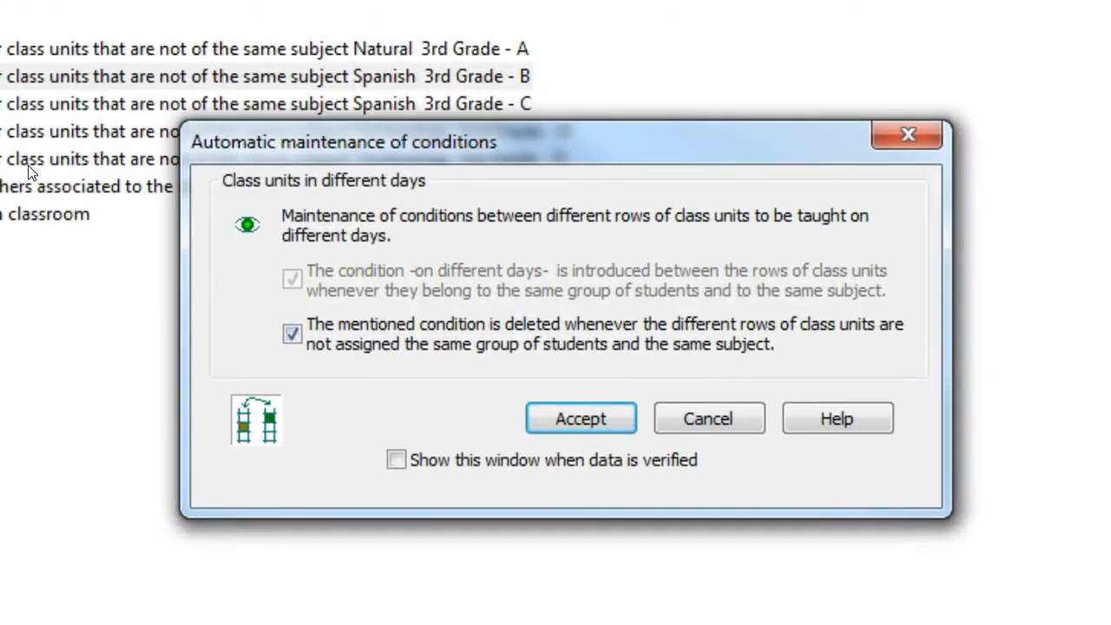
Add the Plastic class units as non-consecutive to the Spanish class units of 1st Grade - A.
right_click(130, 146)
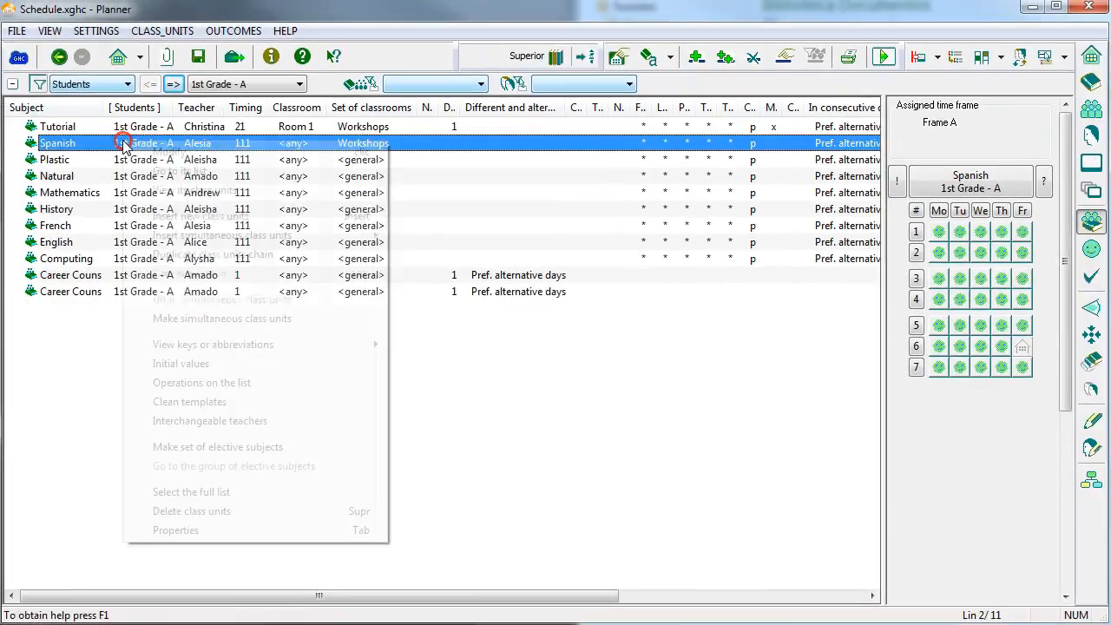
left_click(206, 529)
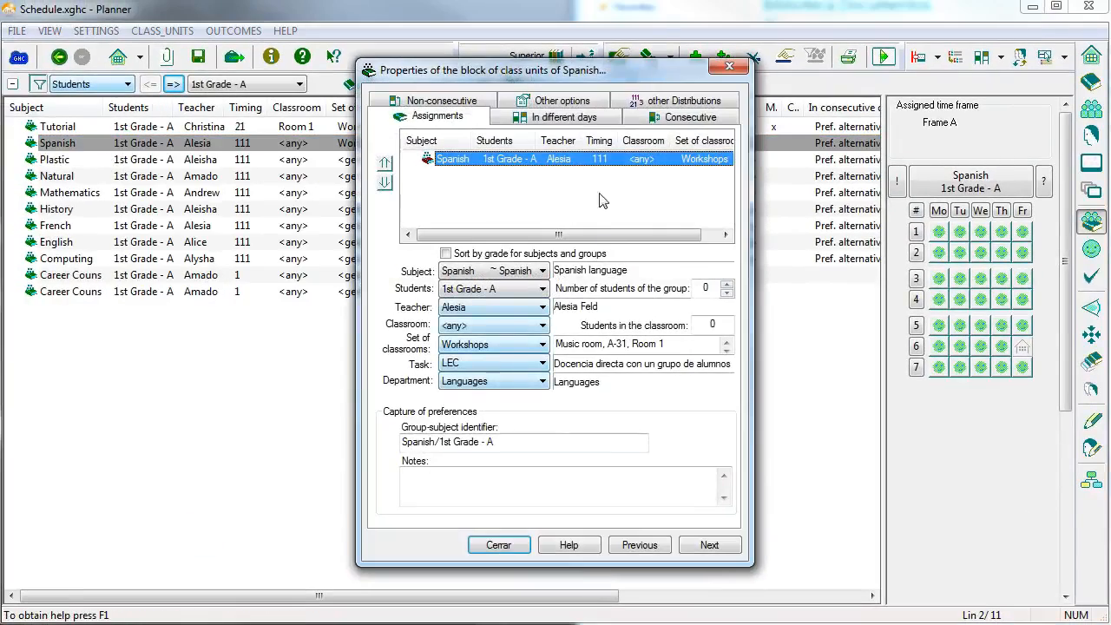
left_click(469, 100)
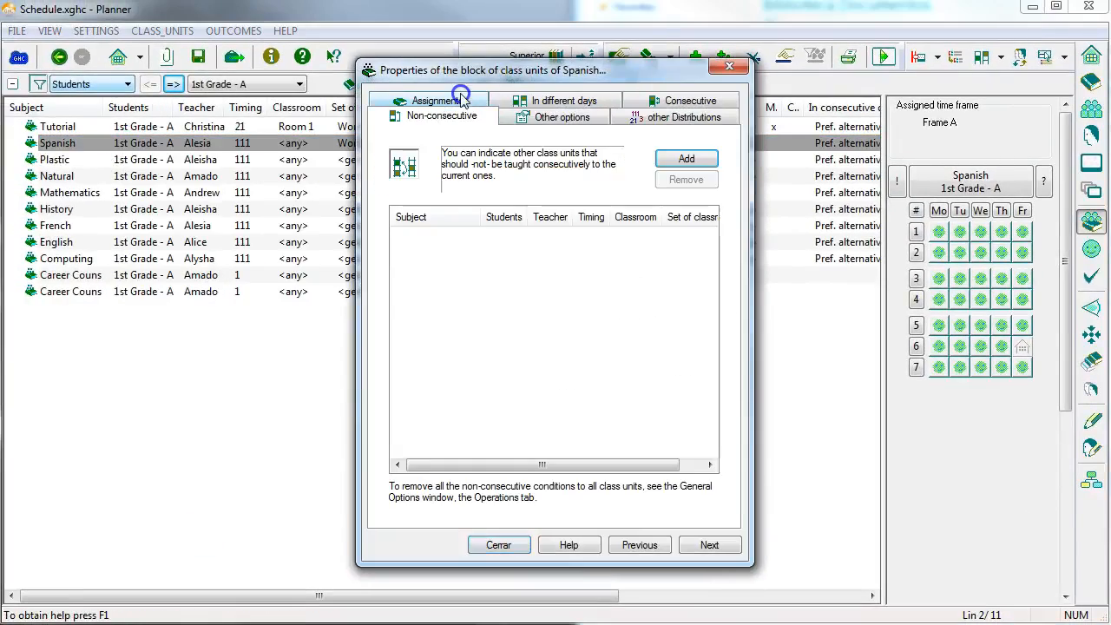
left_click(699, 158)
left_click(382, 208)
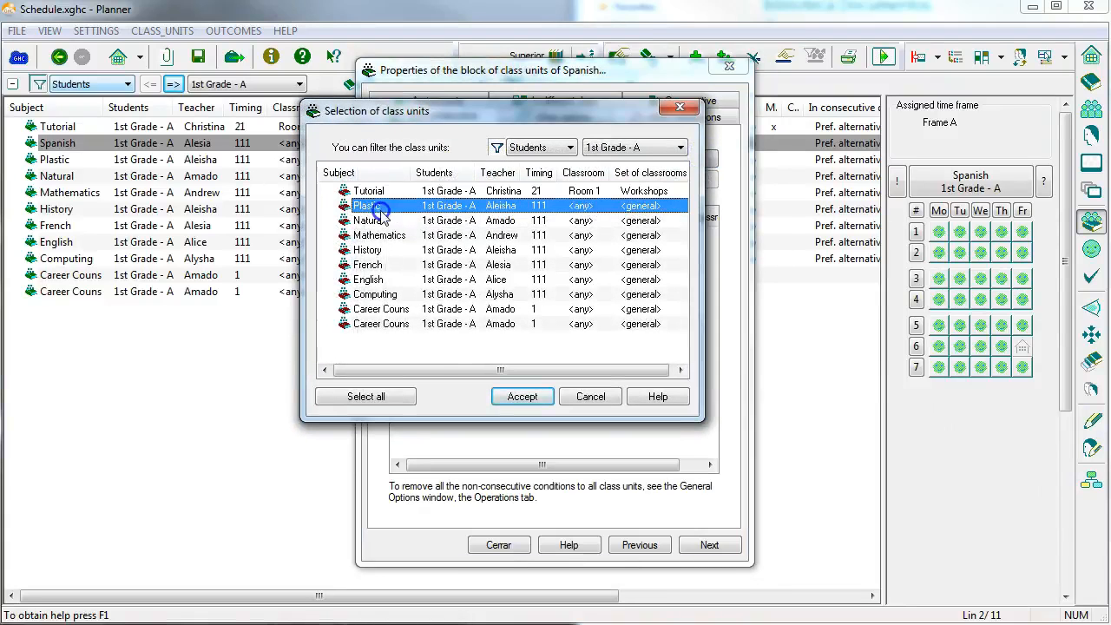
left_click(503, 400)
left_click(507, 548)
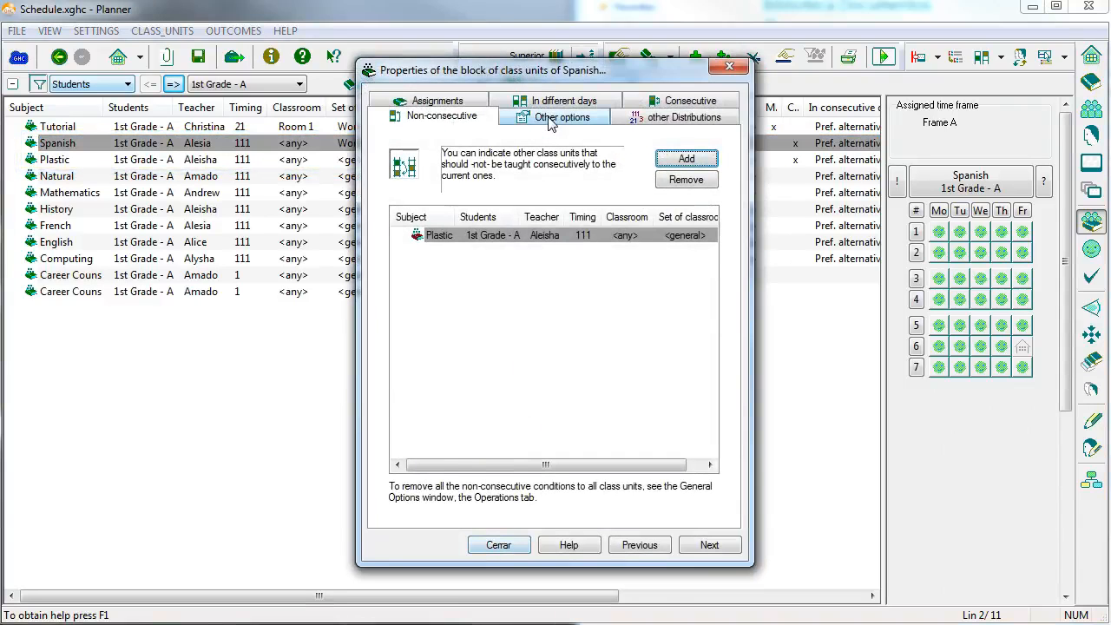
left_click(548, 123)
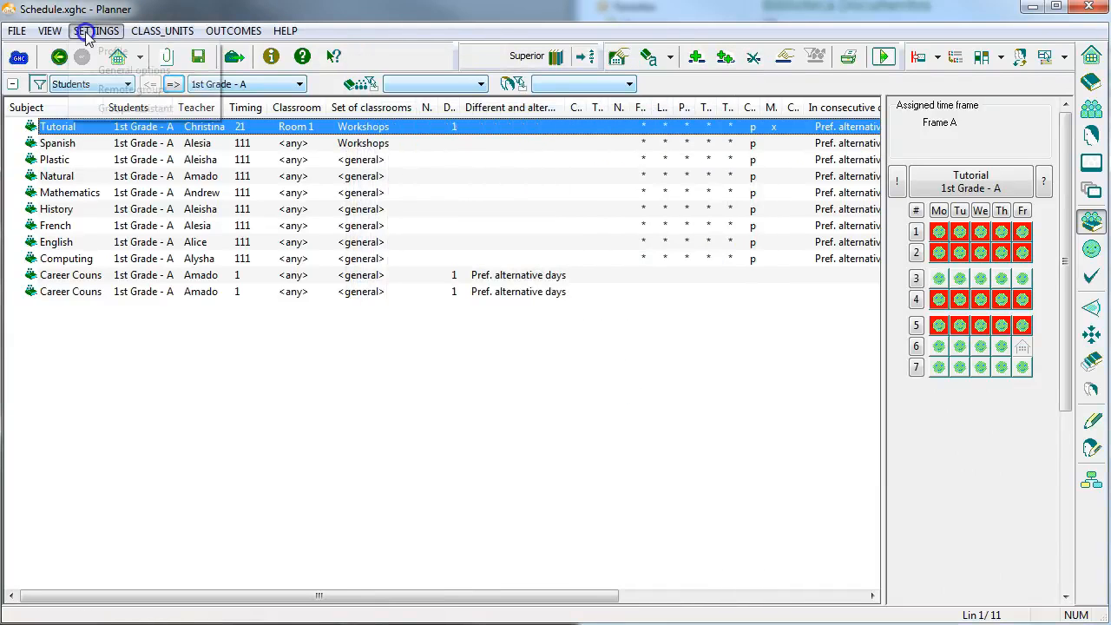
Add 1st Grade - A and 1st Grade - B to the remote groups list in the general settings.
left_click(94, 31)
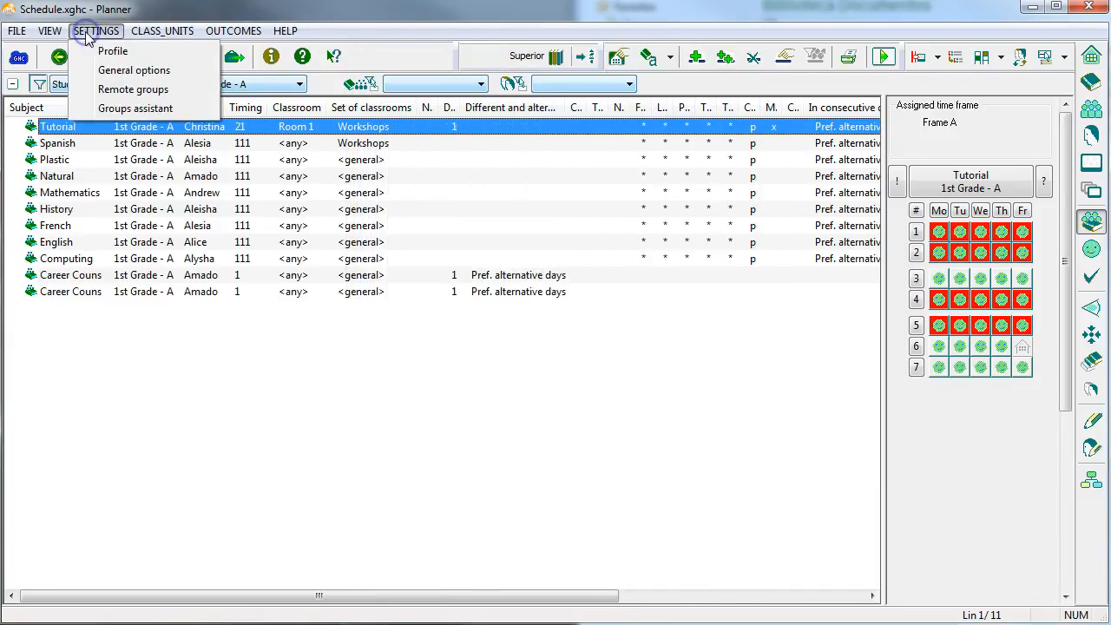
left_click(208, 92)
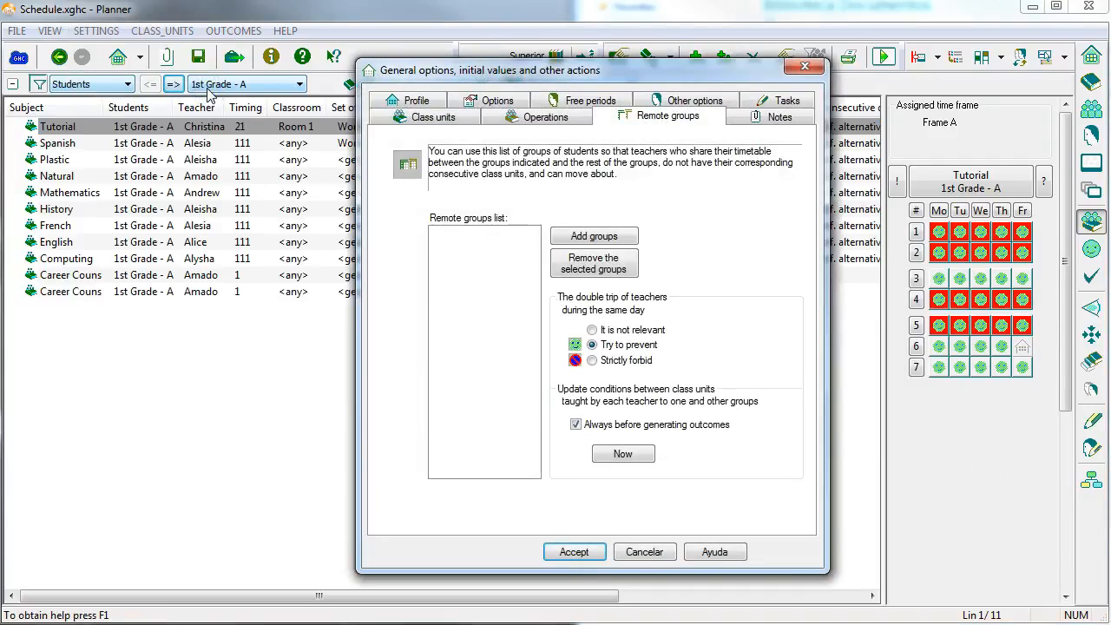
left_click(582, 237)
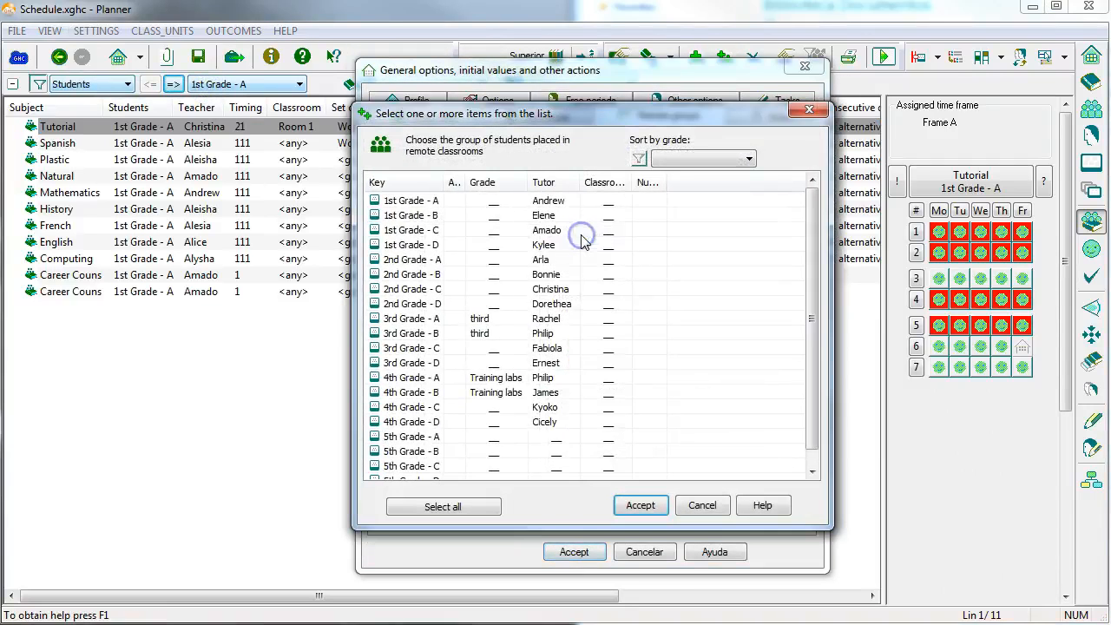
left_click(409, 200)
left_click(426, 216, "ctrl")
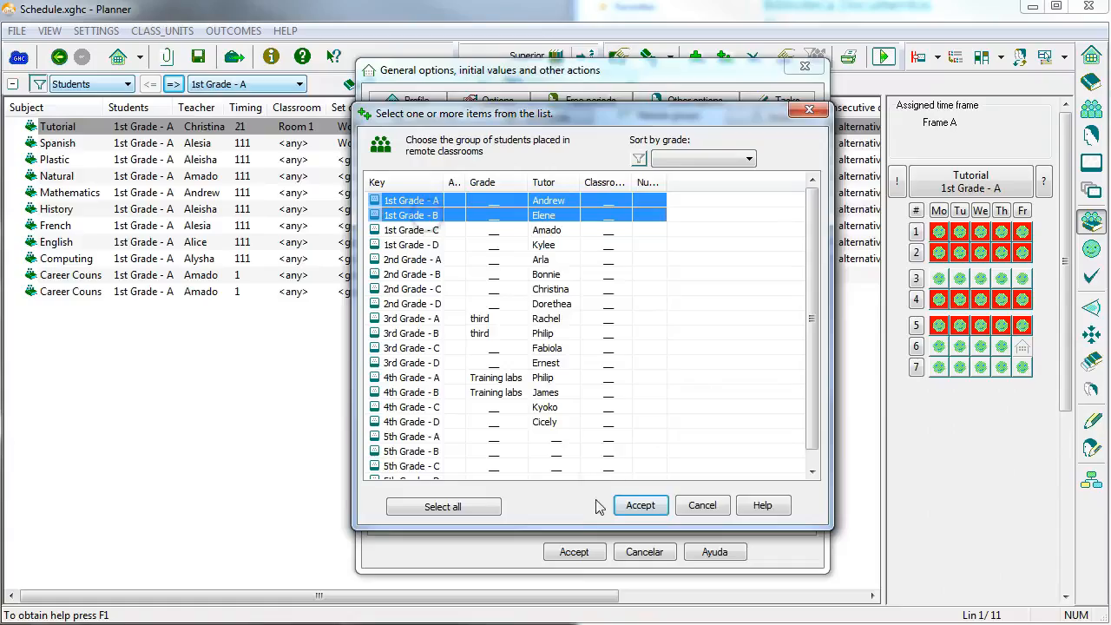
left_click(634, 507)
Update the remote-group conditions immediately, deleting existing non-consecutive conditions first, and close the general options.
left_click(623, 454)
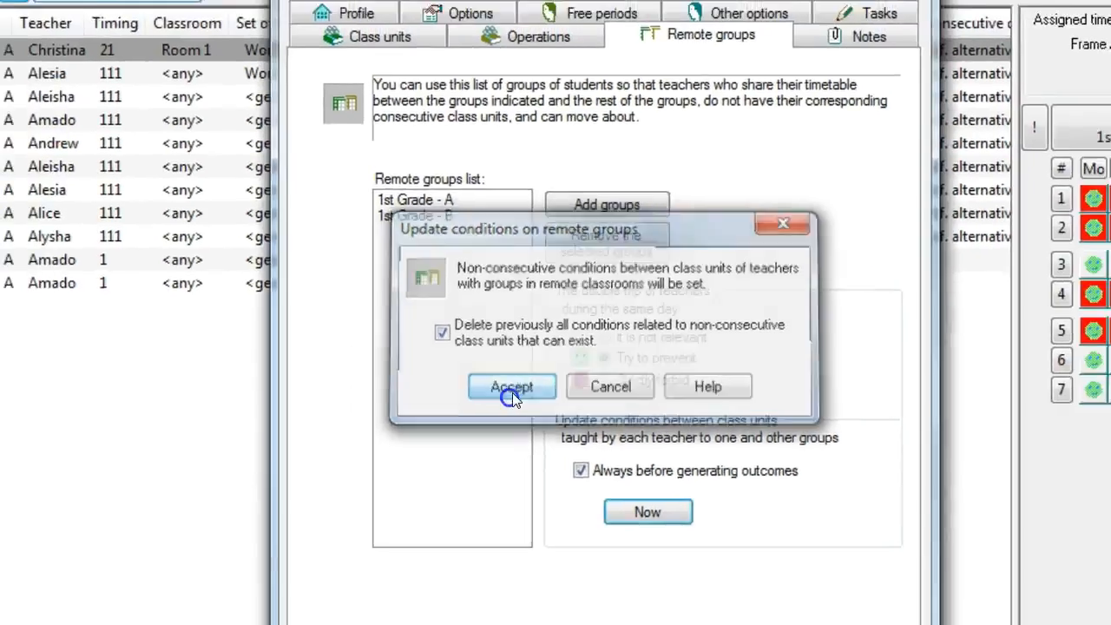
left_click(506, 396)
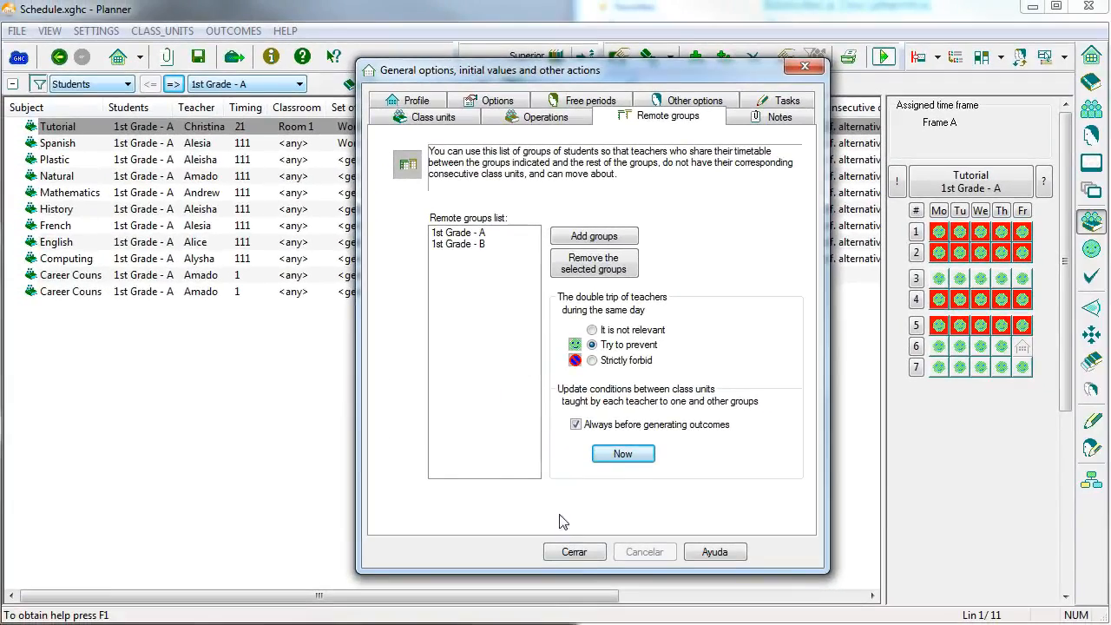
left_click(574, 552)
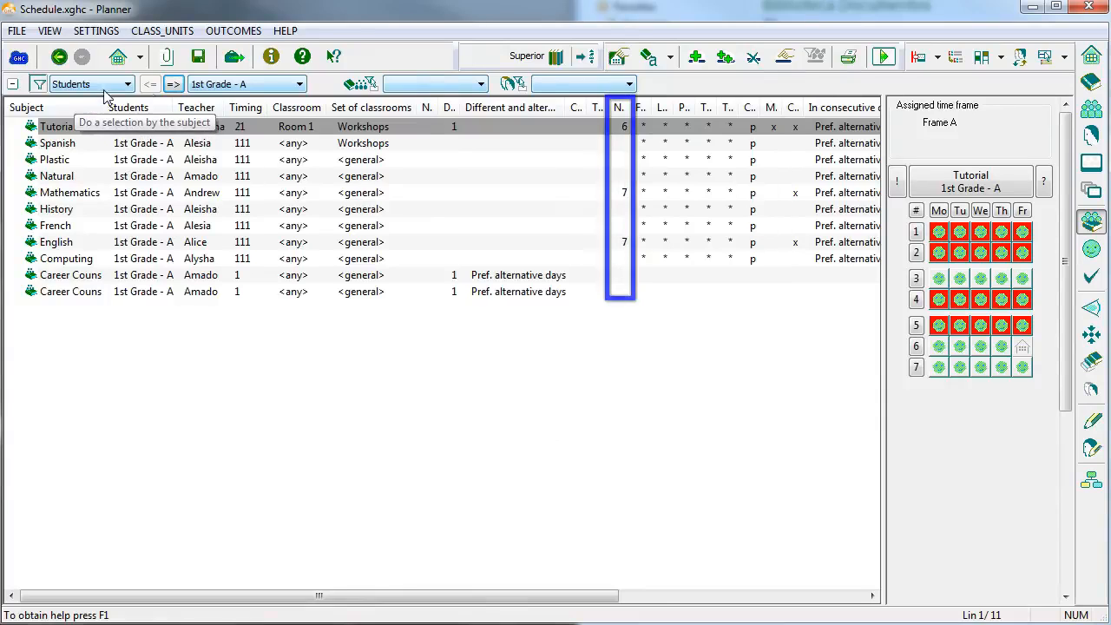
Switch the list to 1st Grade - B and review the consecutive and other options of its Tutorial class units.
left_click(176, 85)
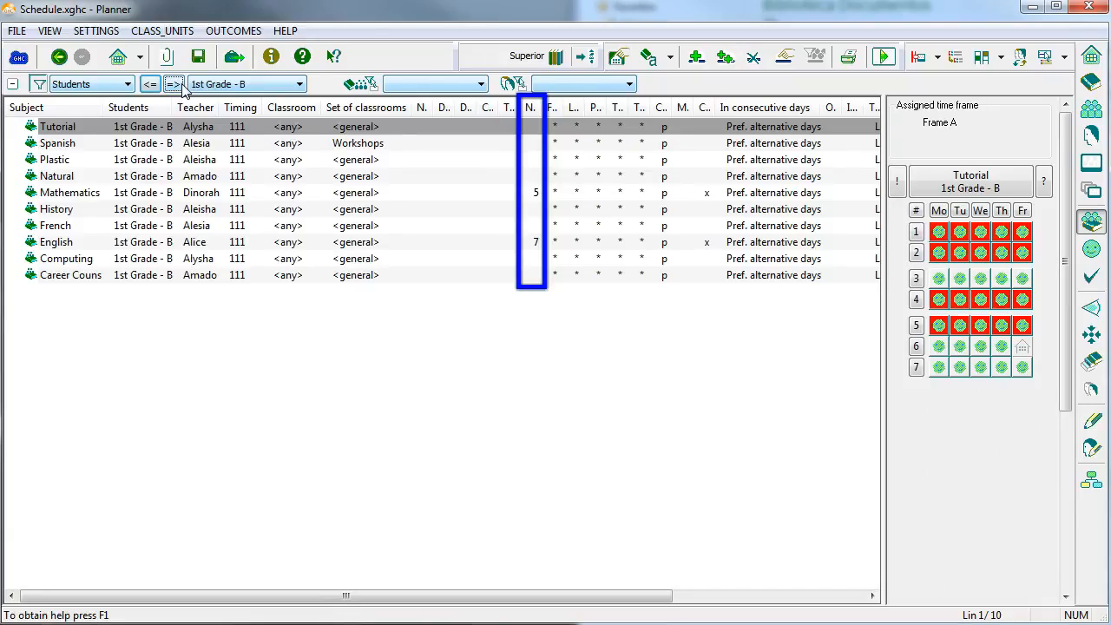
right_click(85, 129)
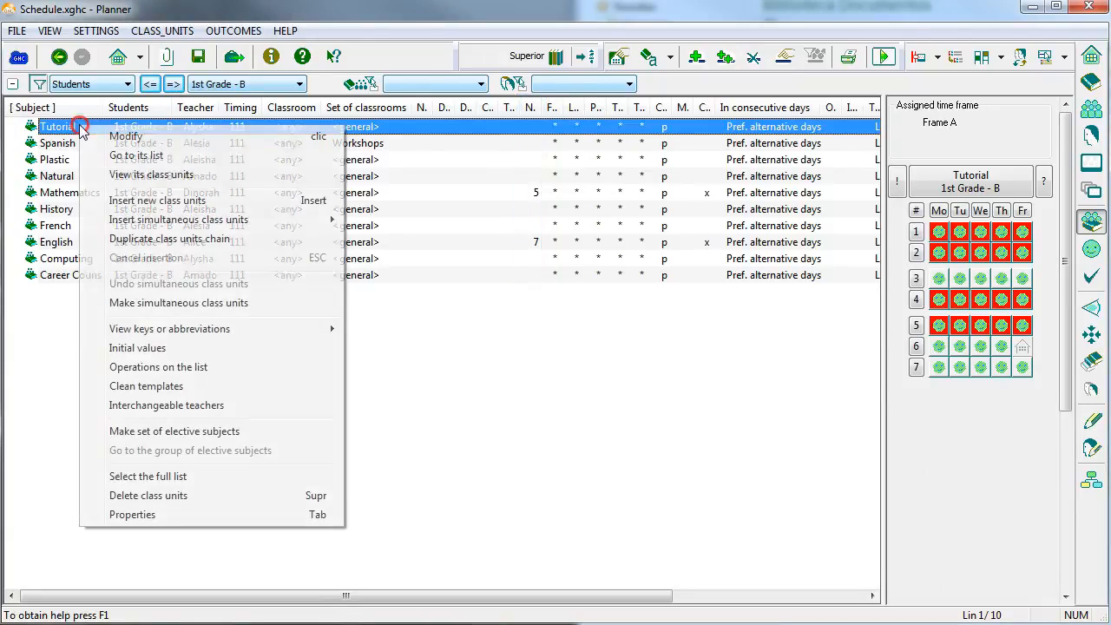
left_click(174, 514)
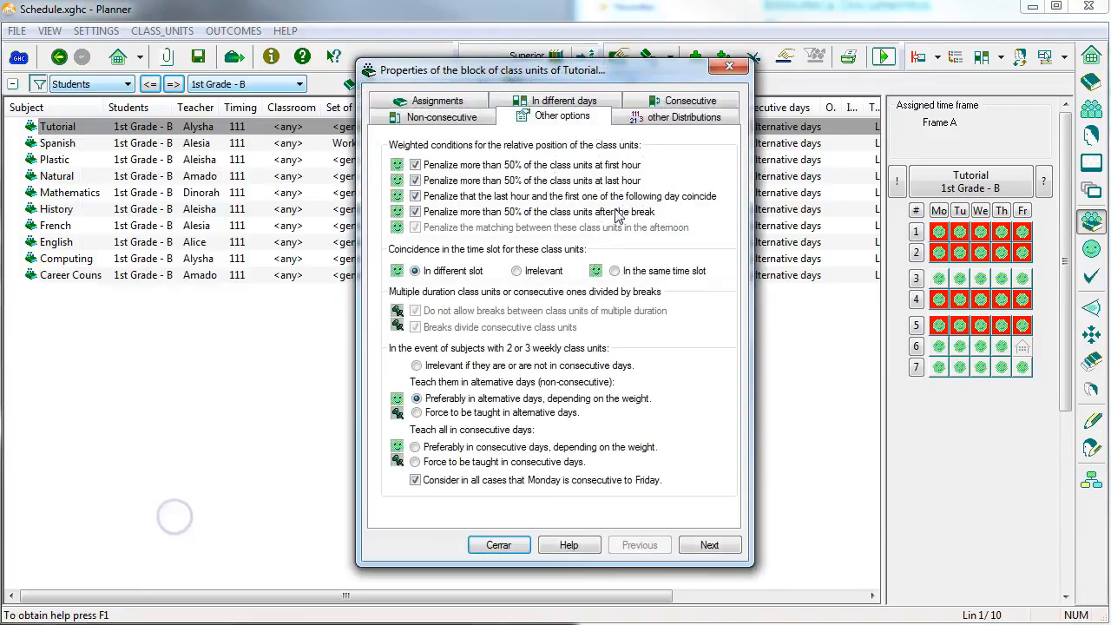
left_click(682, 101)
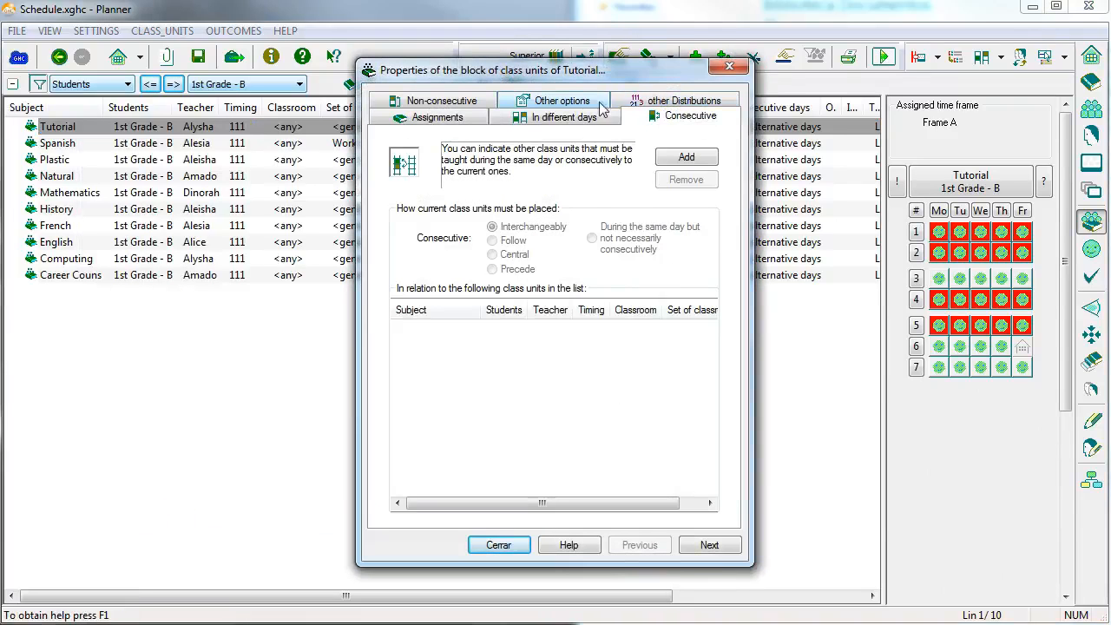
left_click(557, 101)
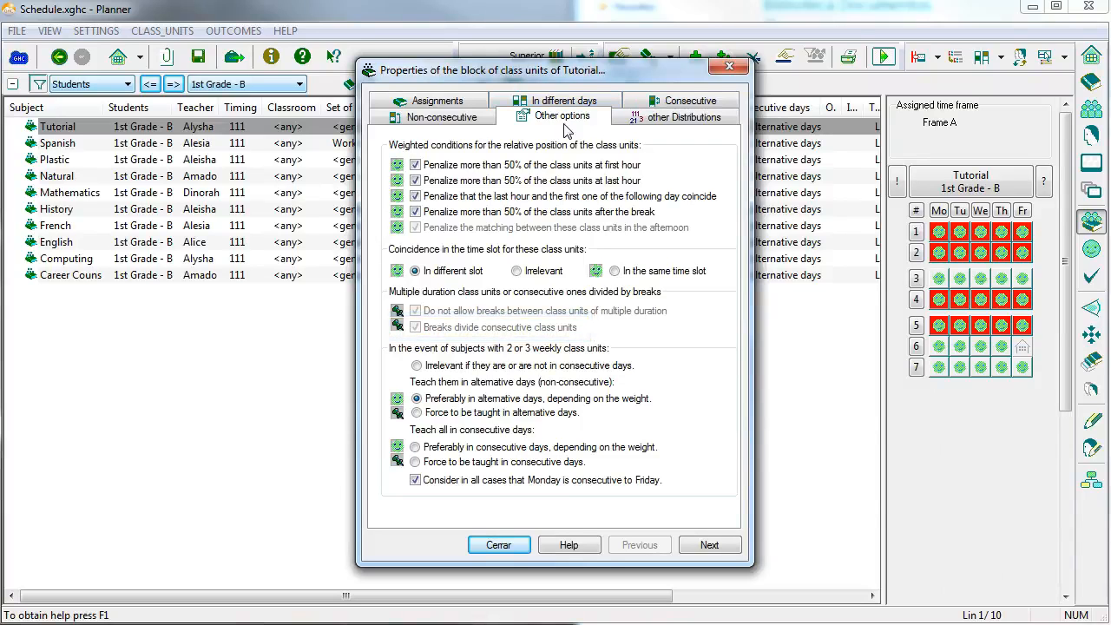
Make the Spanish and Plastic class units consecutive to the Tutorial class units of 1st Grade - B.
left_click(686, 101)
left_click(695, 158)
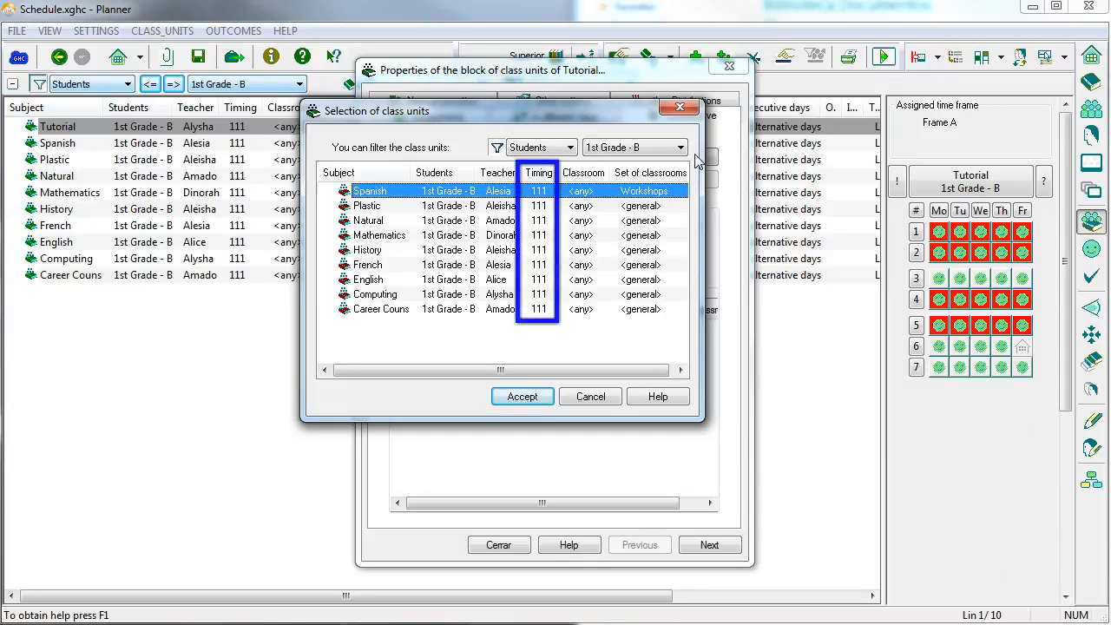
left_click(369, 193)
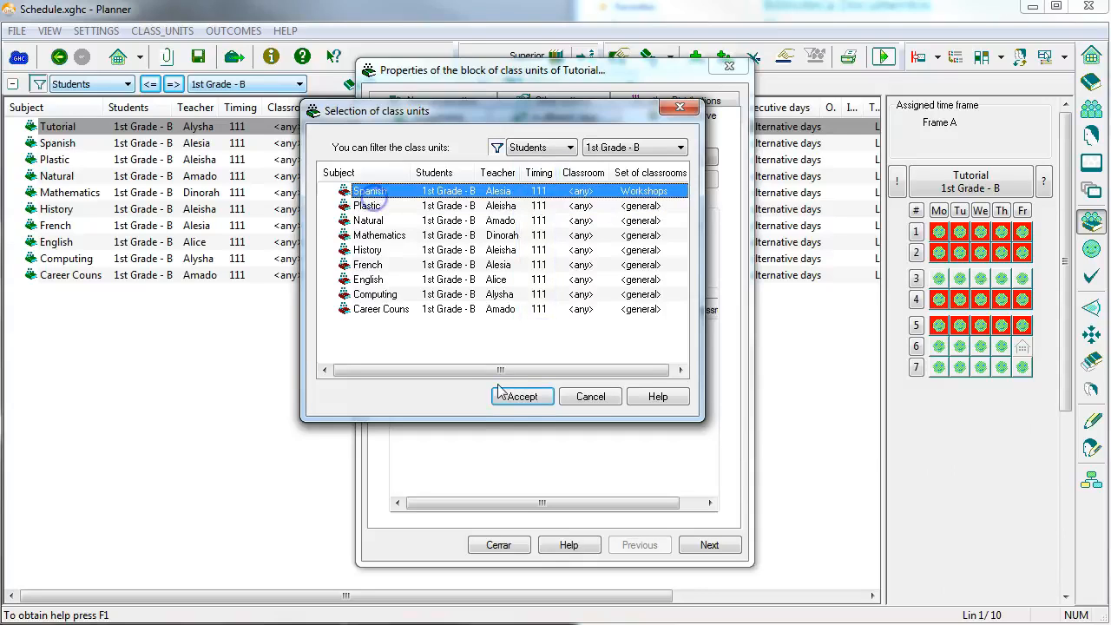
left_click(522, 397)
left_click(681, 158)
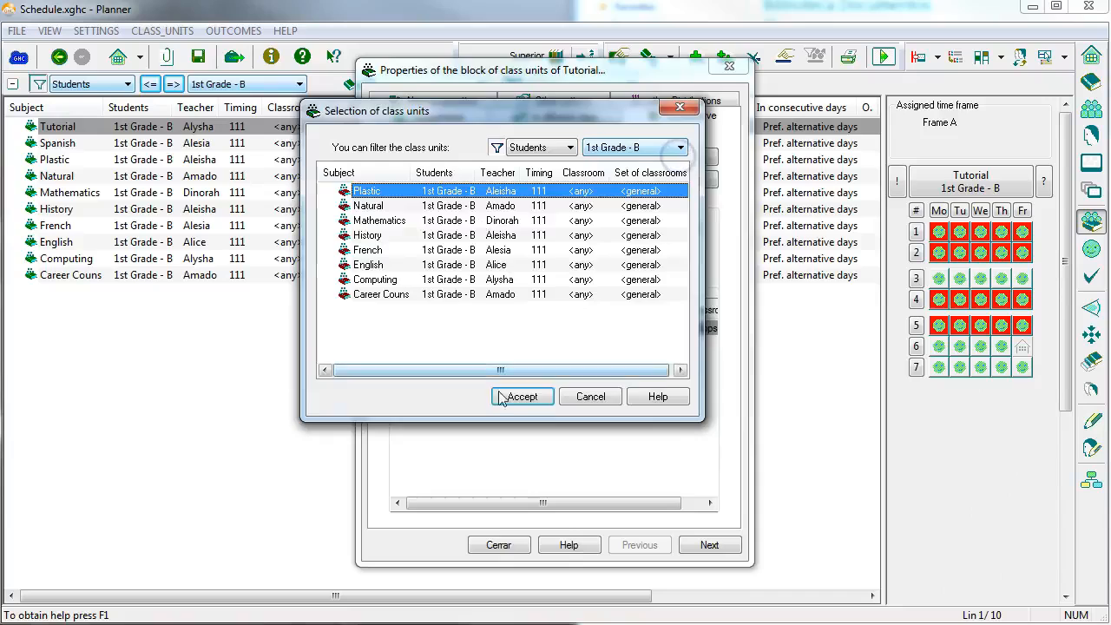
left_click(512, 396)
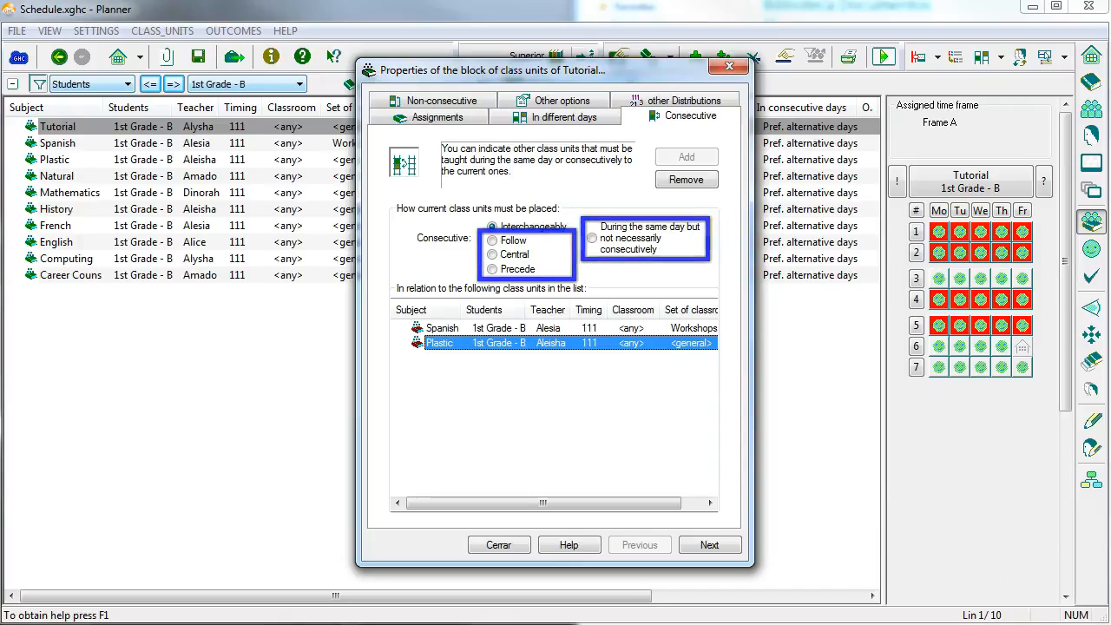
Allow other weekly distributions for Tutorial with a maximum duration of 2, penalizing blocks of minimum duration.
left_click(673, 102)
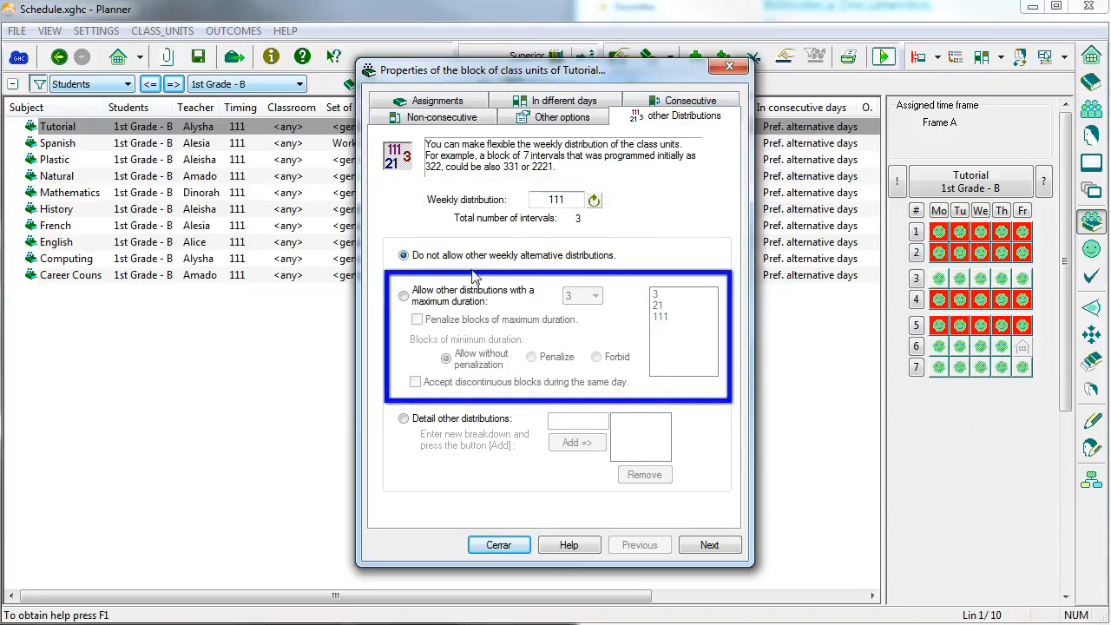
left_click(437, 298)
left_click(575, 297)
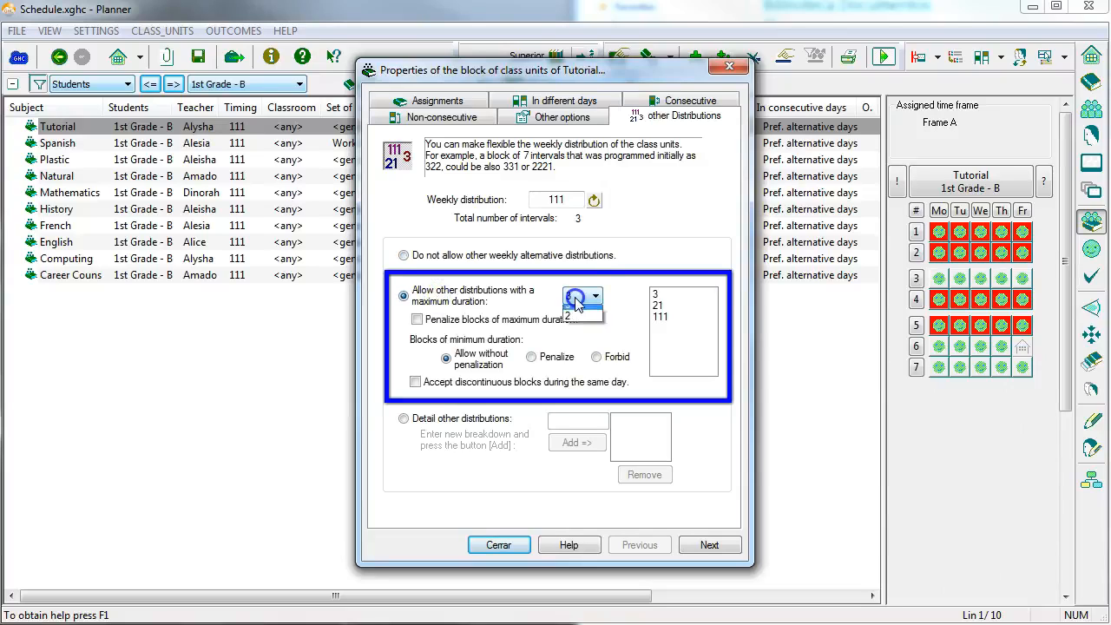
left_click(573, 345)
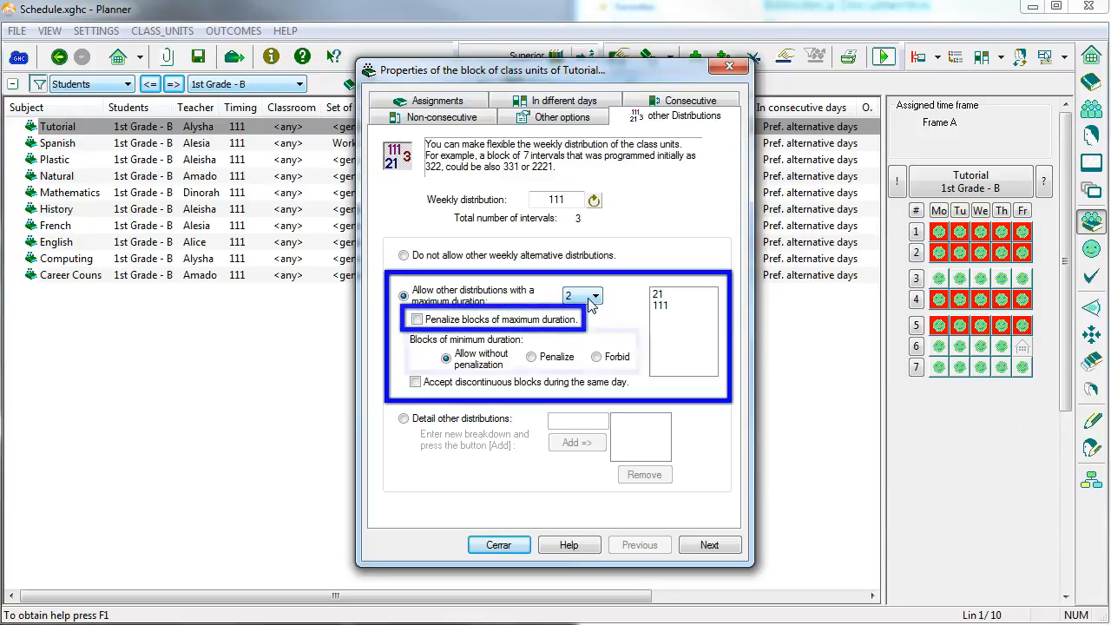
left_click(556, 363)
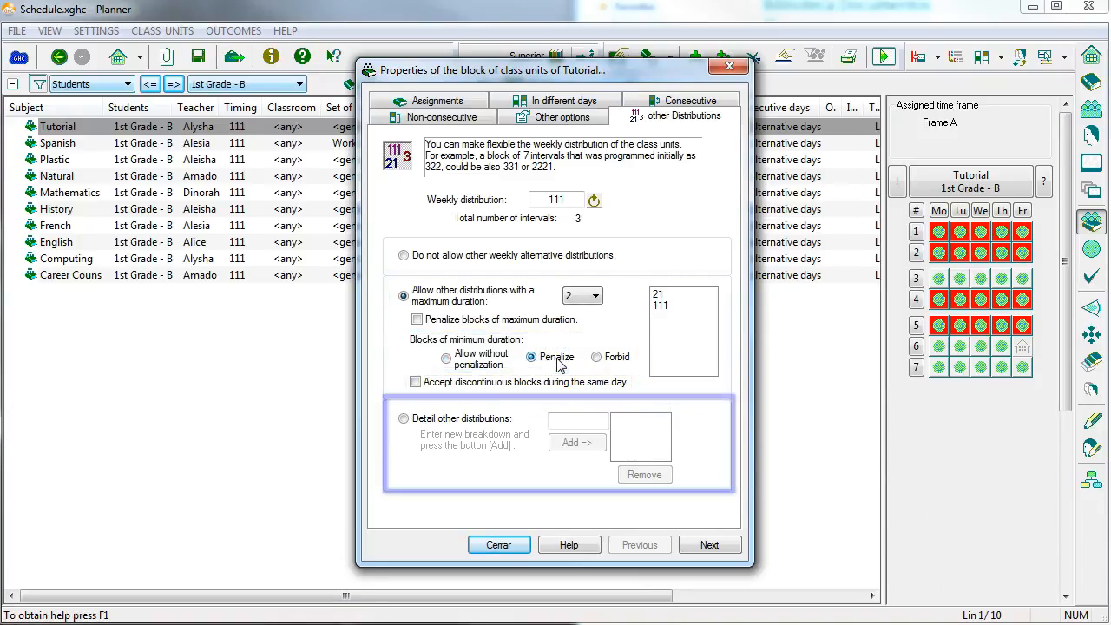
Switch Tutorial to detailed other distributions and add the breakdown 3.
left_click(482, 420)
left_click(564, 420)
type("3")
left_click(578, 448)
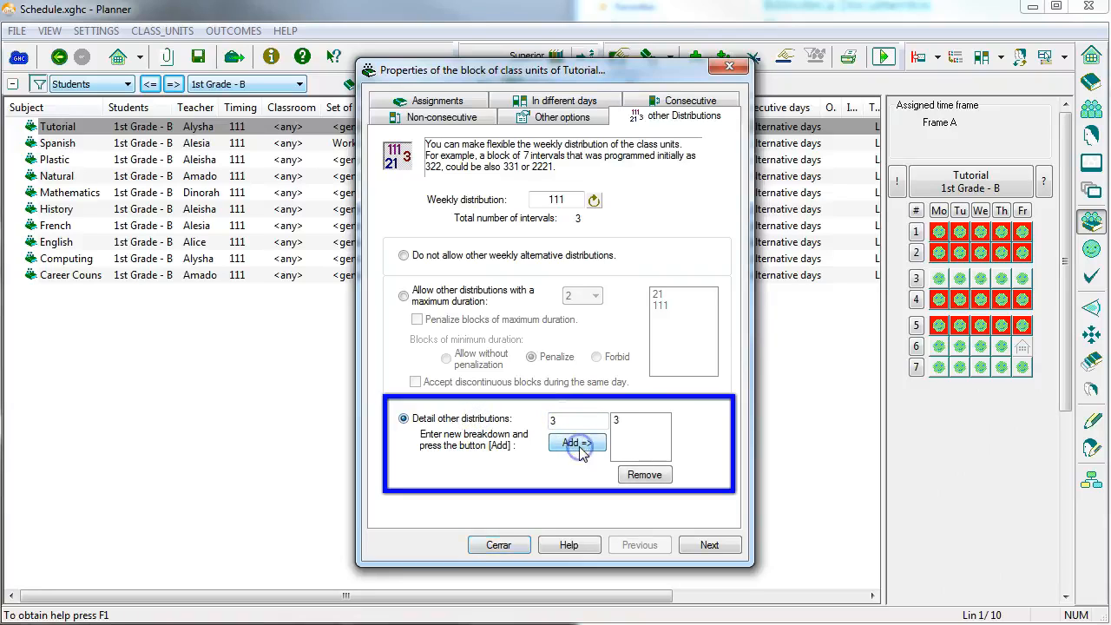